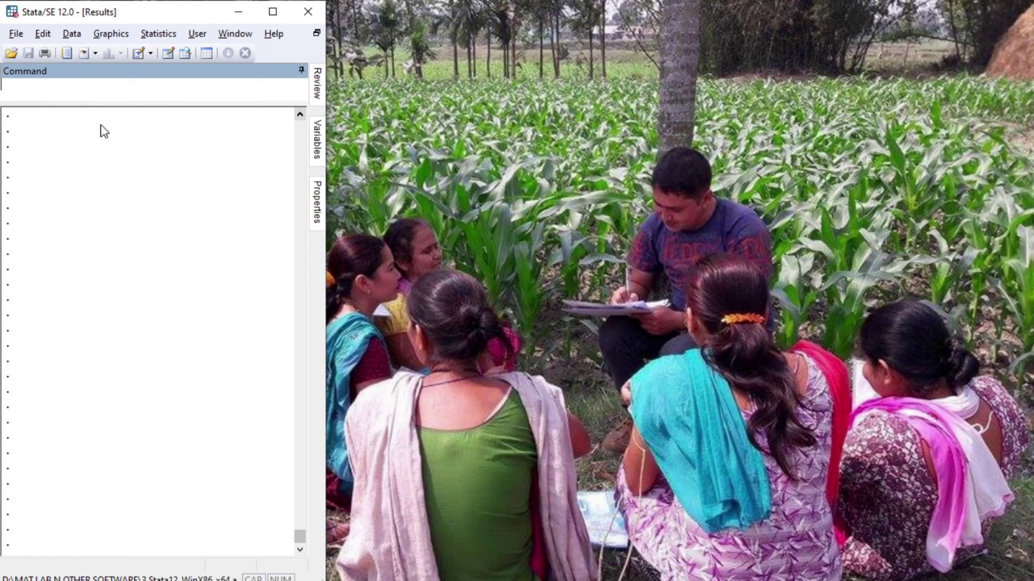
- Open an empty, untitled Data Editor in edit mode with Ctrl+8
click(150, 166)
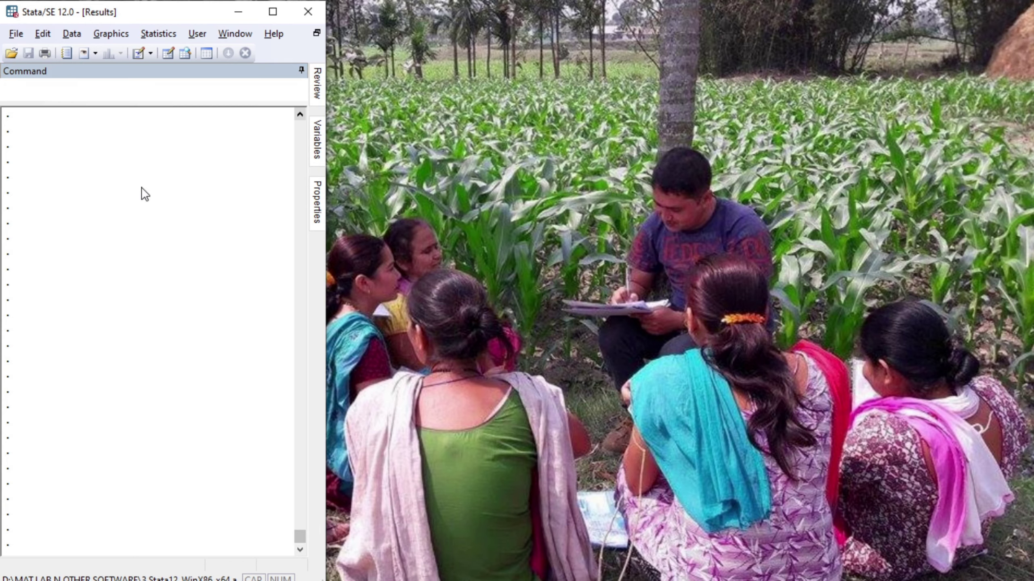
key(ctrl+8)
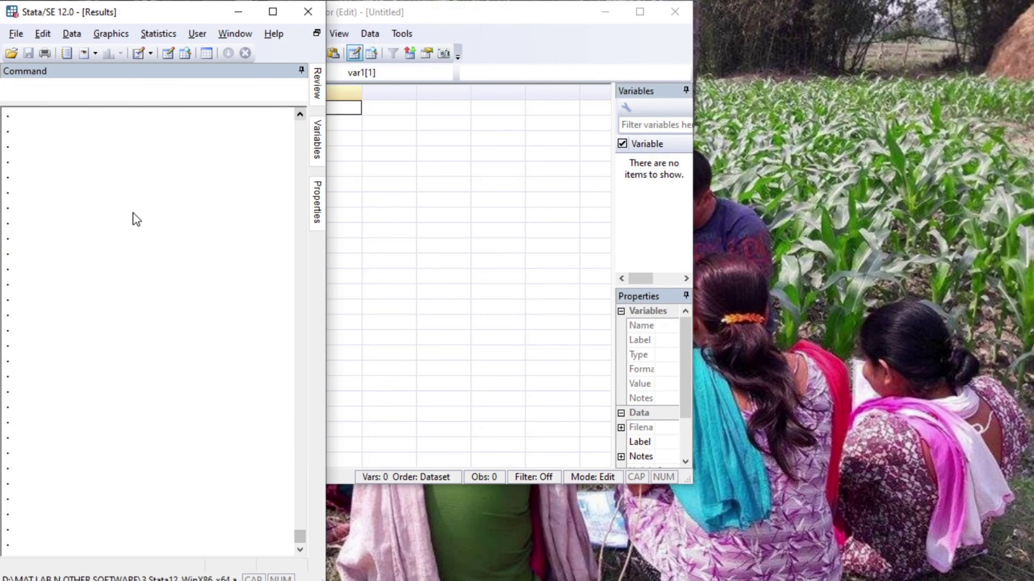
- Run do-file lines 4–12 to build 27 observations of a, b, c, d and describe a b
key(ctrl+9)
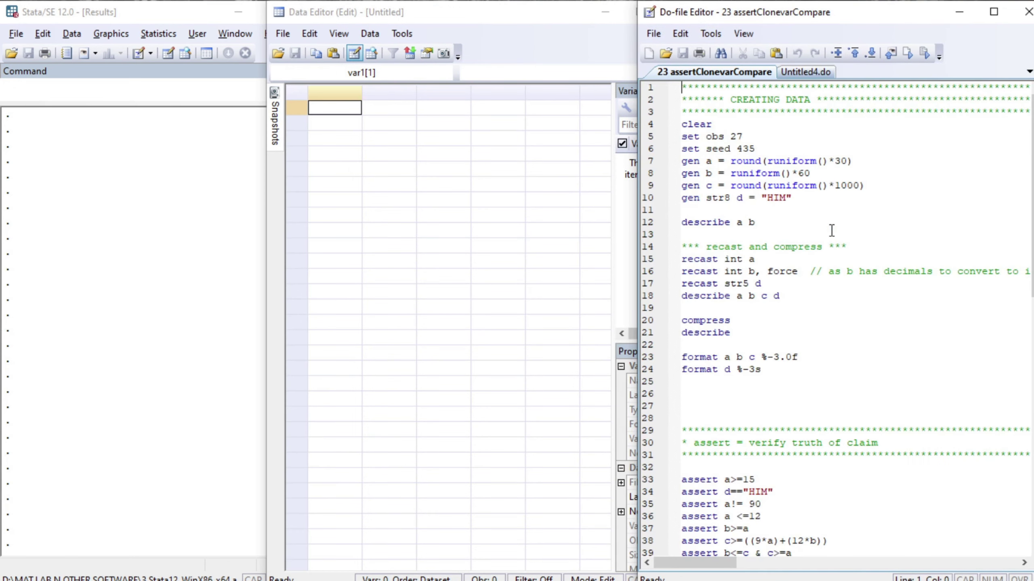
key(Down)
key(Down)
key(Down)
key(shift+Down)
key(shift+Down)
key(shift+Down)
key(shift+Down)
key(shift+Down)
key(shift+Down)
key(shift+Down)
key(shift+Down)
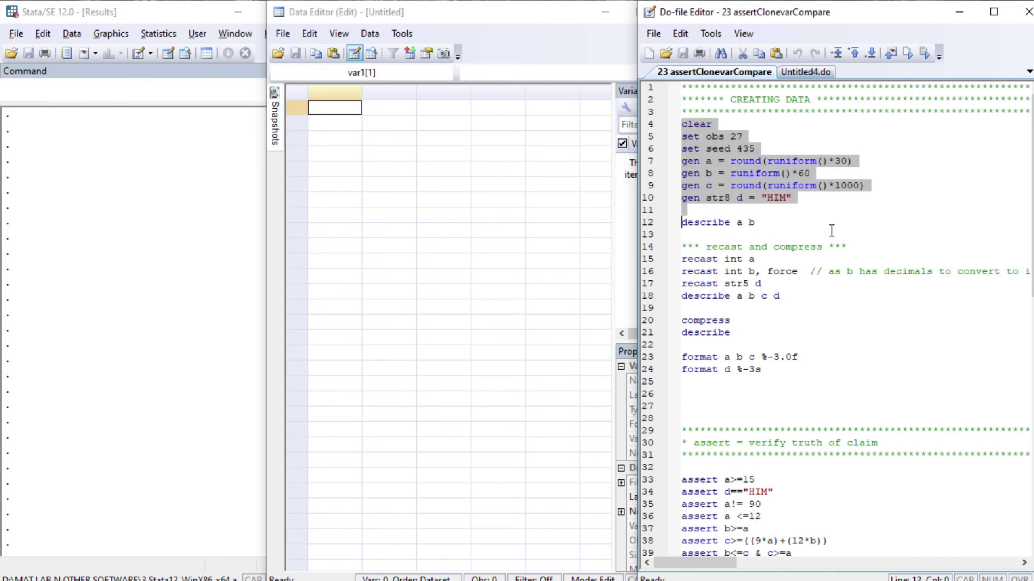
key(shift+End)
key(ctrl+d)
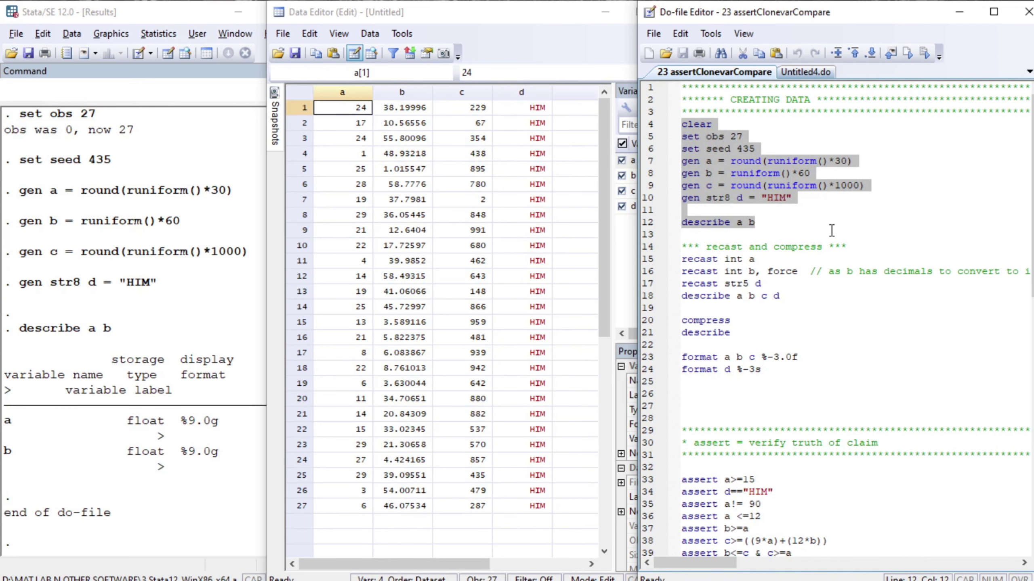
key(Right)
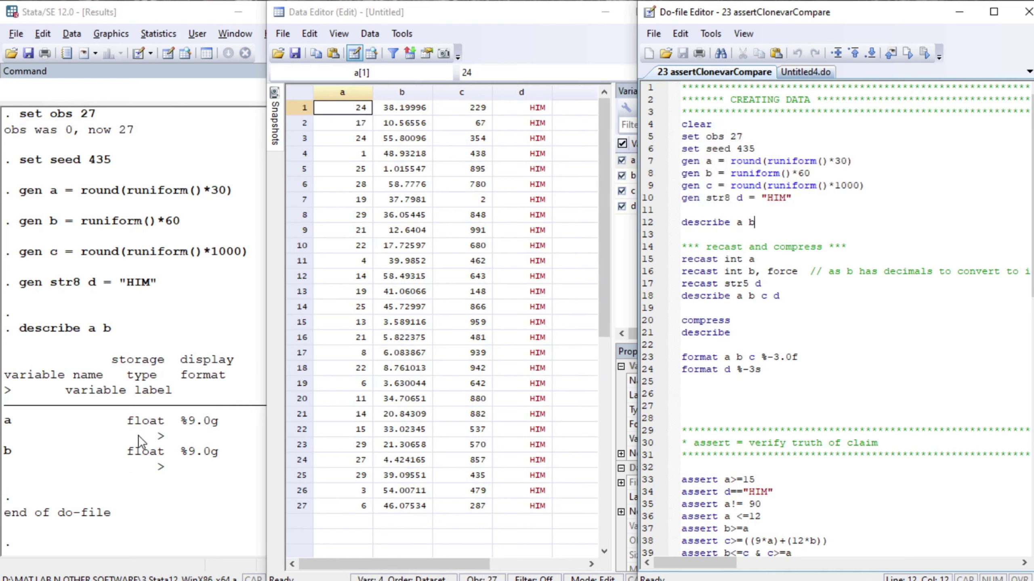
- Recast variable a to int storage
click(722, 258)
click(688, 259)
key(Home)
key(shift+End)
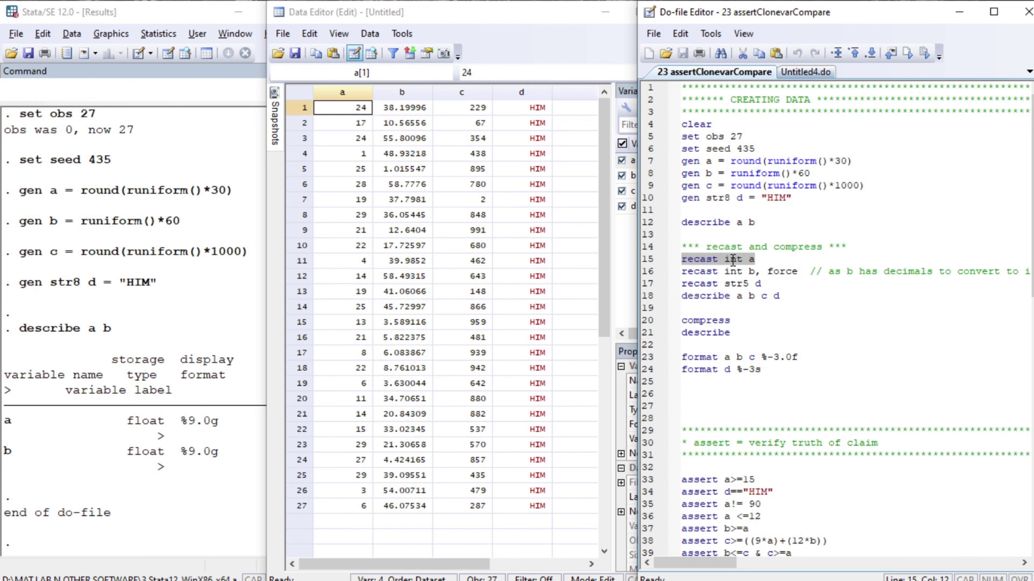
key(ctrl+d)
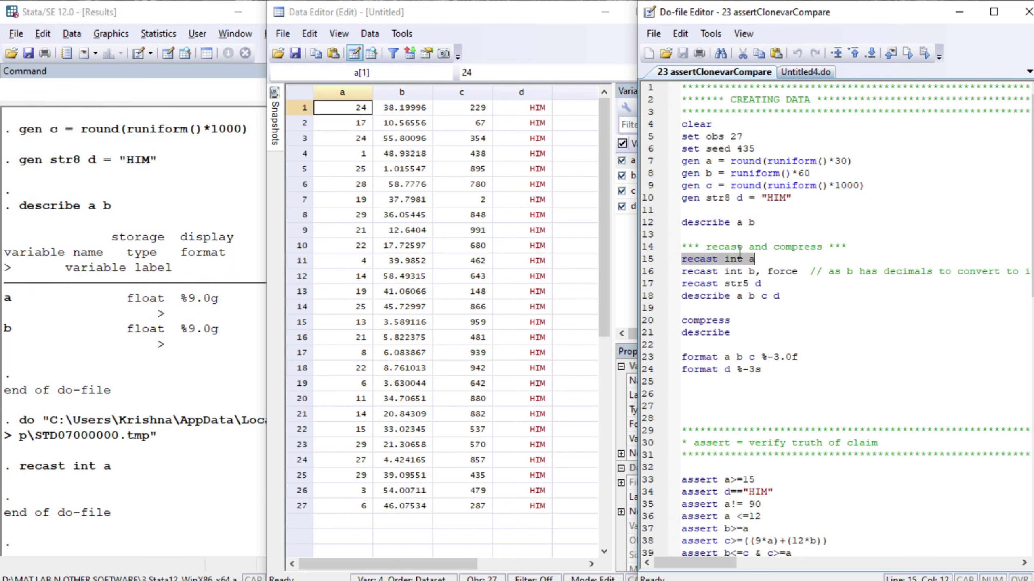
- Force b to int with recast int b, force, changing its 27 values
click(715, 275)
key(Left)
key(Left)
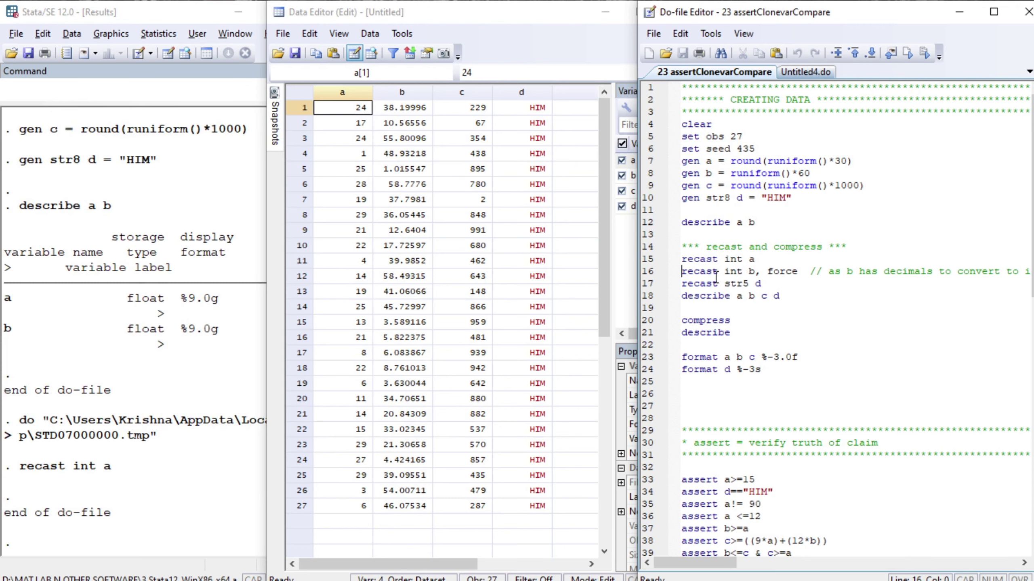
key(shift+End)
key(ctrl+d)
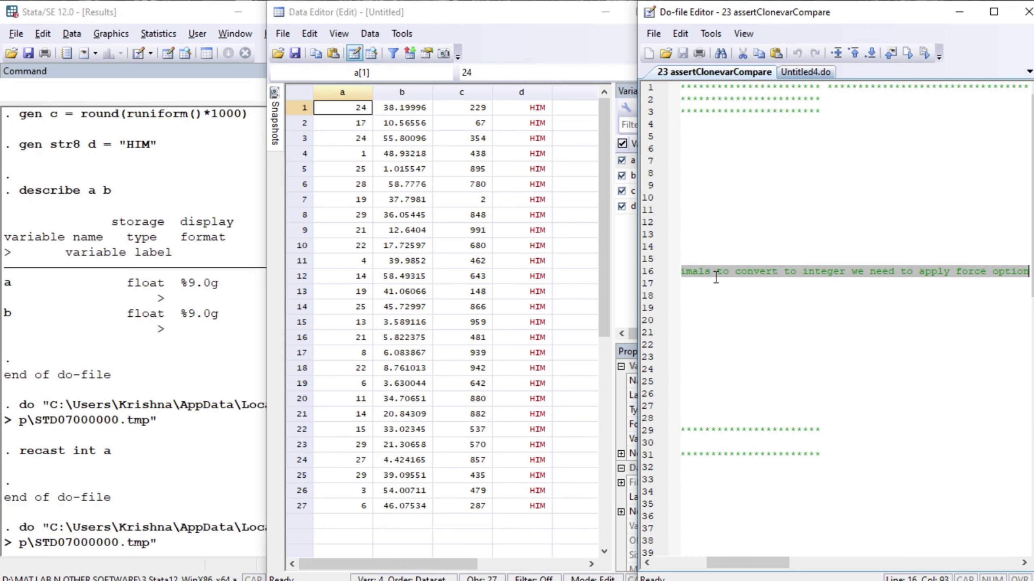
key(Home)
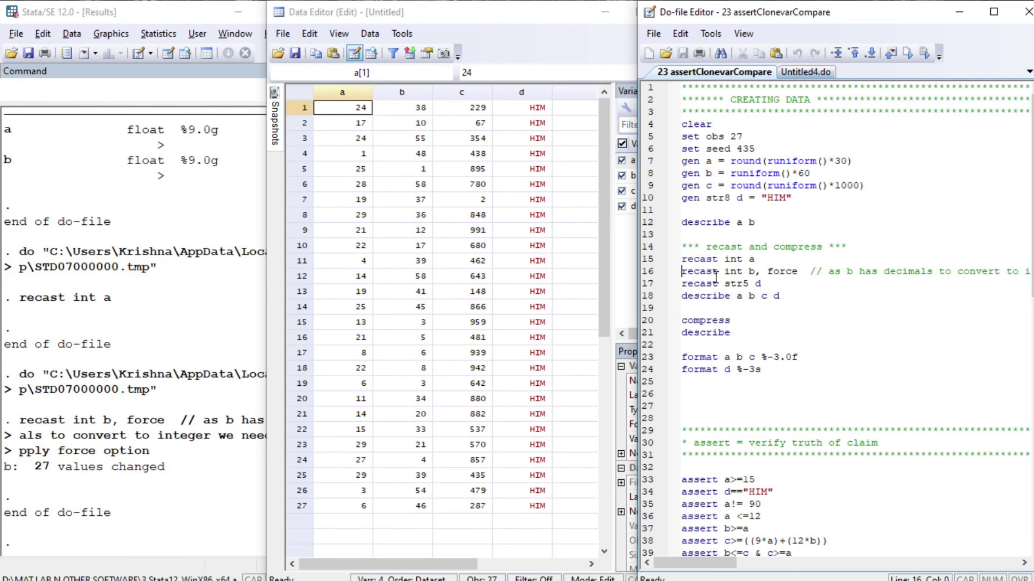
- Recast d to str5 and describe a b c d to confirm the new types
key(Down)
key(shift+End)
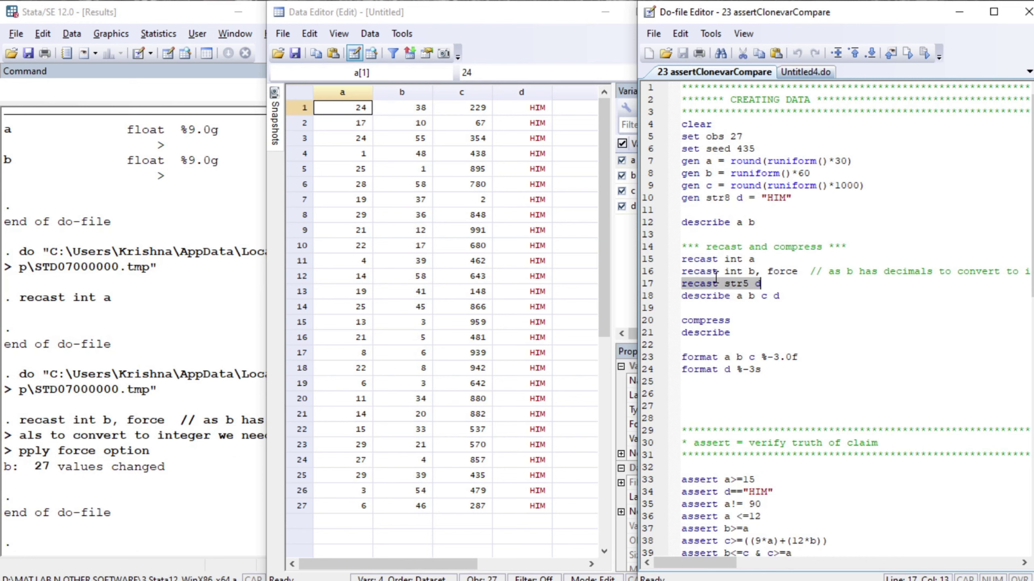
key(ctrl+d)
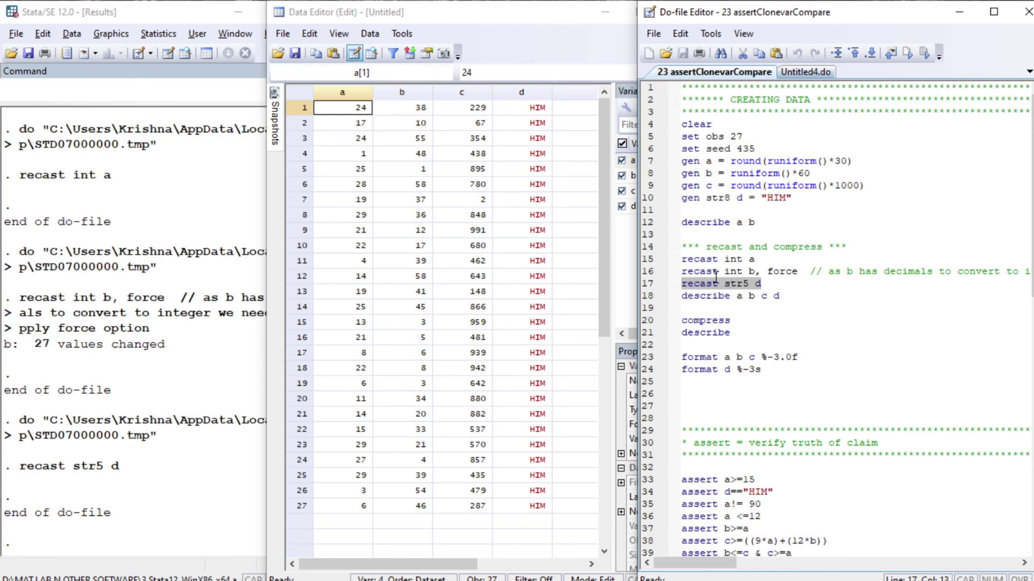
key(Home)
key(Down)
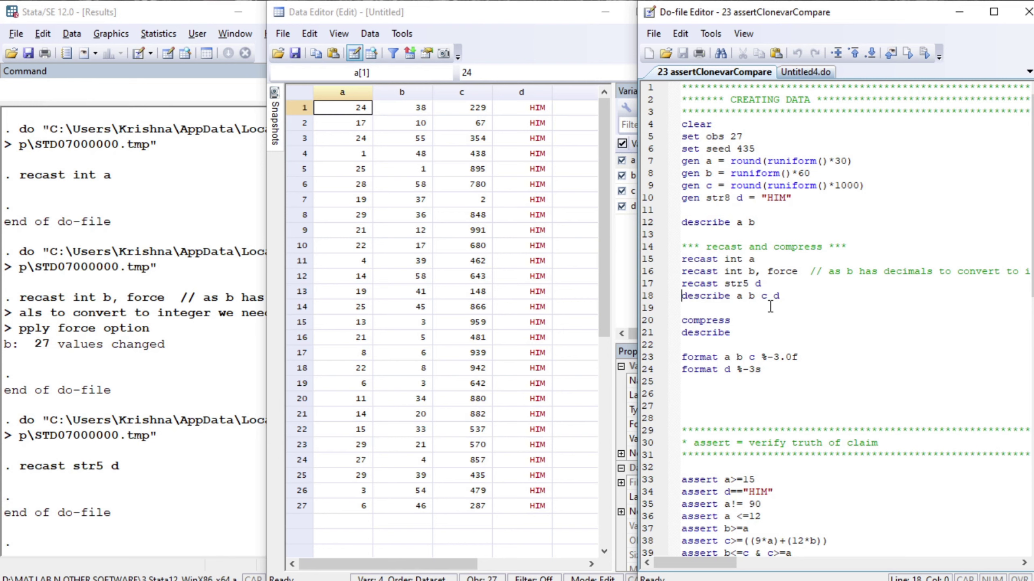
key(shift+End)
key(ctrl+d)
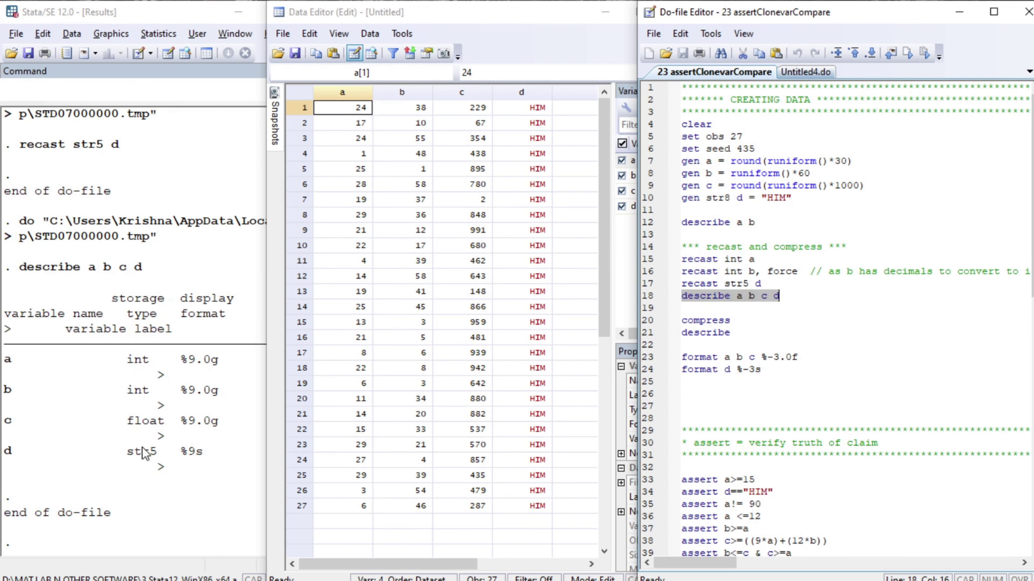
- Compress the data, shrinking a and b to byte, c to int, d to str3
double_click(725, 321)
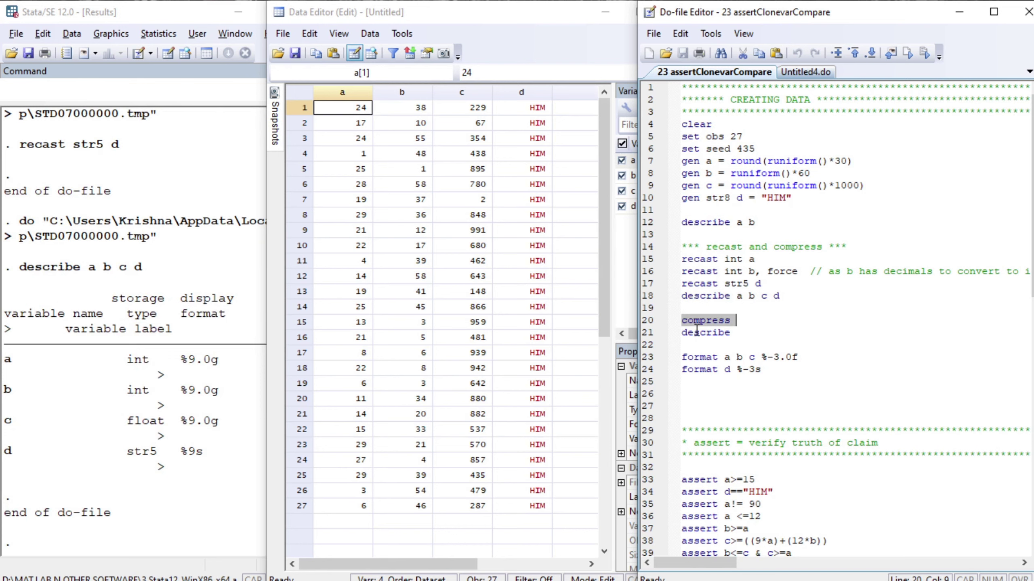
key(ctrl+d)
key(Right)
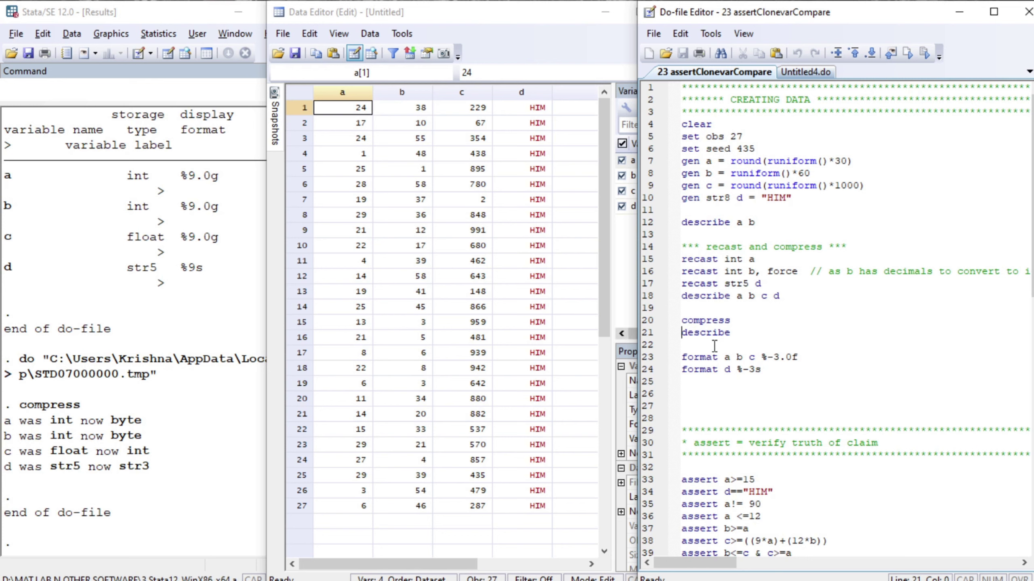
- Apply the left-aligned formats %-3.0f and %-3s from lines 23–24
key(Down)
key(Down)
key(shift+Down)
key(shift+Down)
key(shift+Down)
key(ctrl+d)
key(shift+Up)
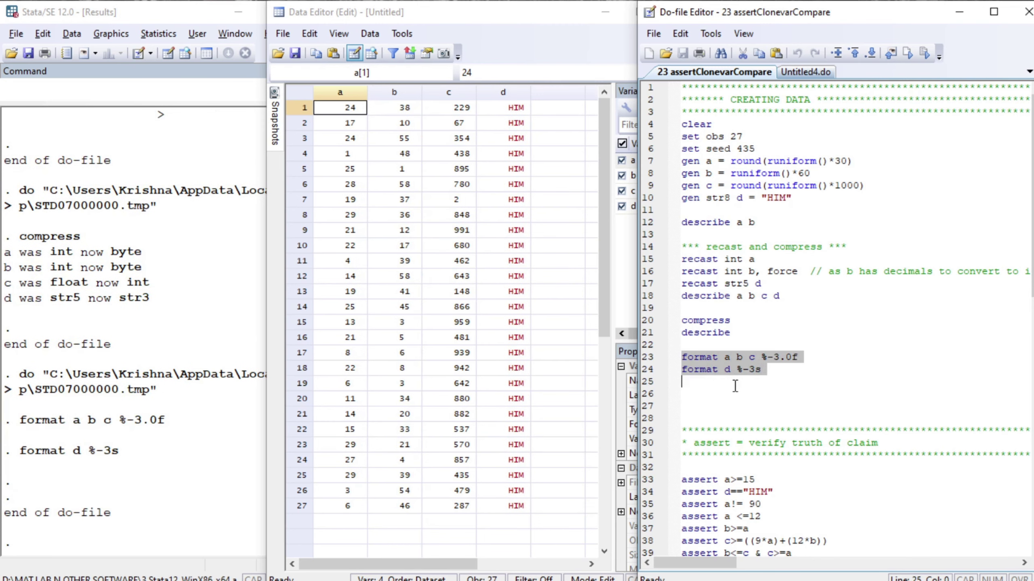
key(Down)
key(Down)
key(Down)
key(Down)
key(Down)
key(Down)
key(Down)
key(Down)
key(Down)
key(Down)
key(Down)
key(Down)
key(Down)
key(Down)
key(Down)
key(Down)
key(Down)
key(Down)
key(Down)
key(Down)
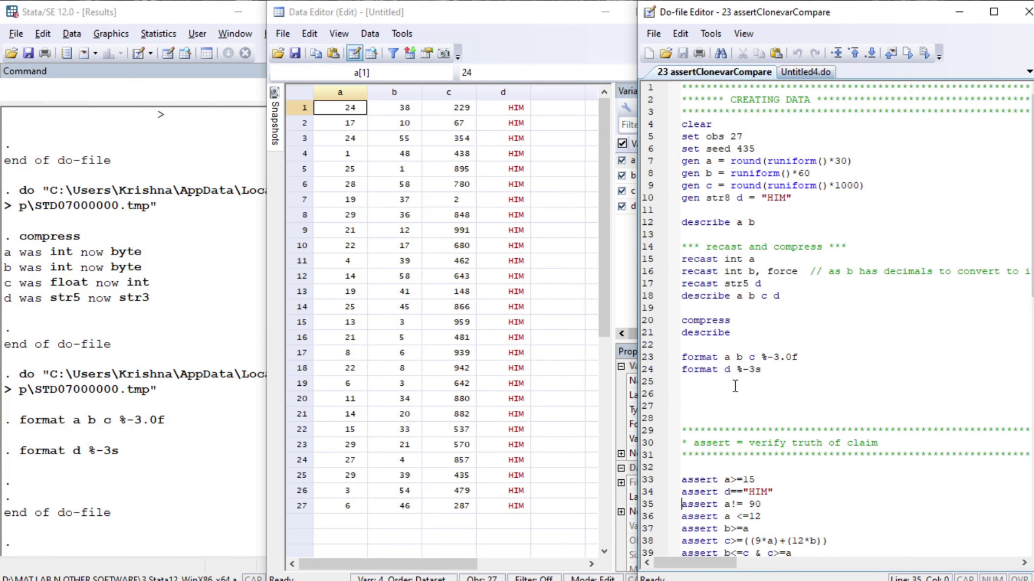
- Run assert a>=15, which fails with 10 contradictions in 27 observations
key(Down)
key(Down)
key(Down)
key(Down)
key(Down)
key(Down)
key(Down)
key(Down)
key(Down)
key(Down)
key(Down)
key(Down)
key(Up)
key(Up)
key(Up)
key(Up)
key(Up)
key(Up)
key(Up)
key(Up)
key(Up)
key(Up)
key(Up)
key(Up)
key(Up)
key(Up)
key(Up)
key(Up)
key(Up)
key(Up)
key(Up)
key(Up)
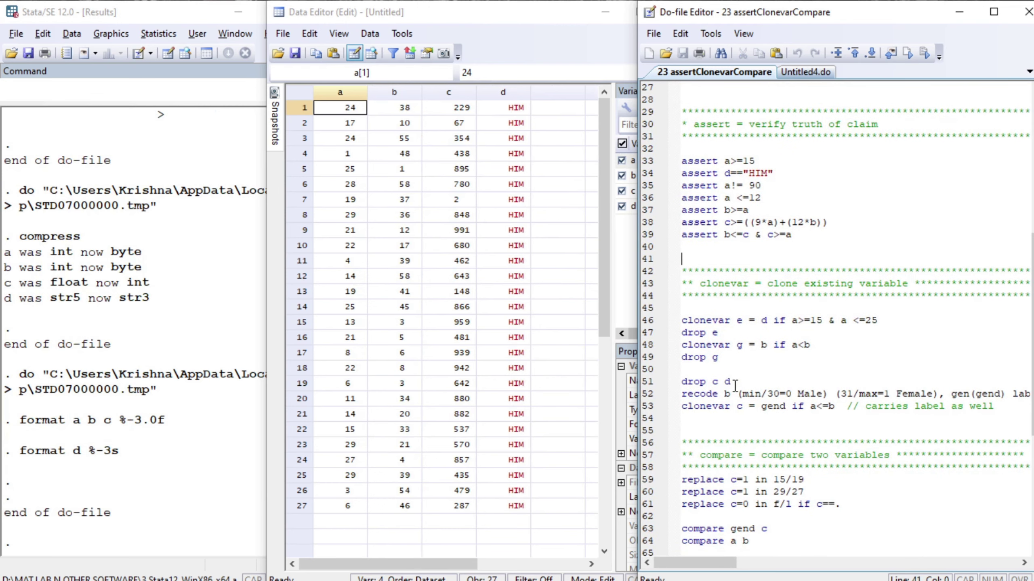
key(Up)
key(Up)
key(Up)
key(Right)
key(Right)
key(Right)
key(Right)
key(Right)
key(Right)
key(Right)
key(Right)
key(Left)
key(Left)
key(Left)
key(Left)
key(Left)
key(Left)
key(Left)
key(Left)
key(shift+End)
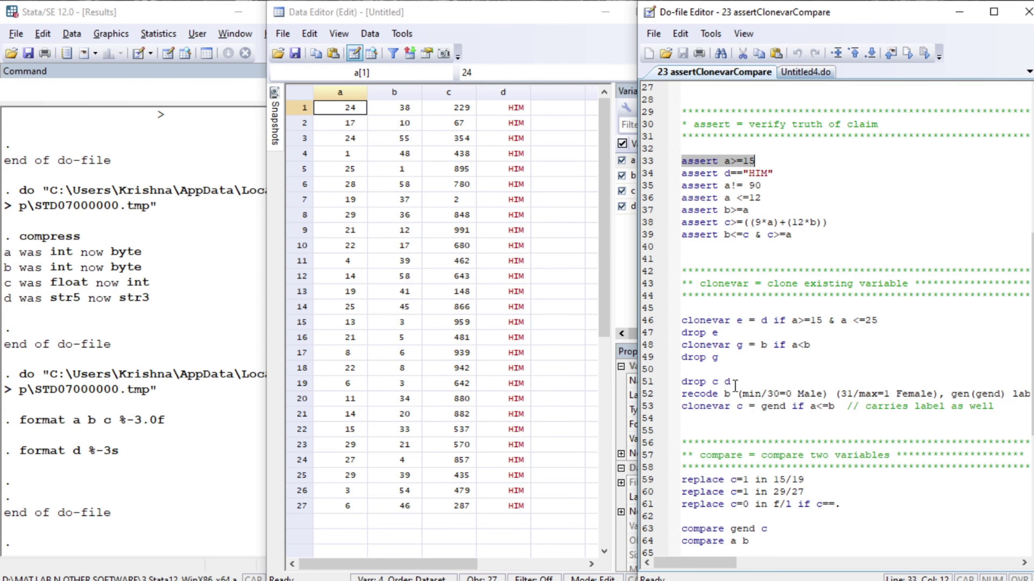
key(ctrl+d)
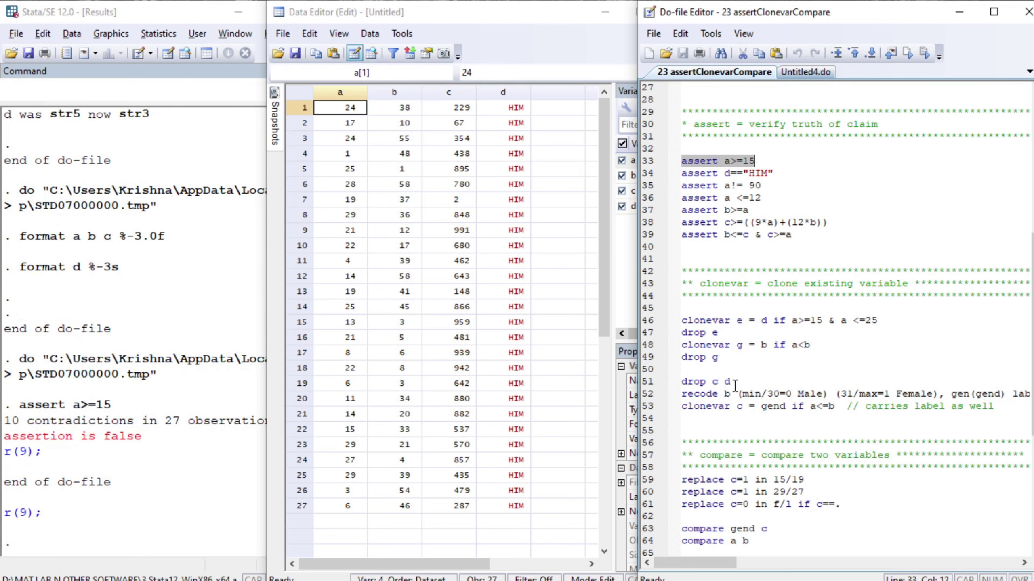
key(Home)
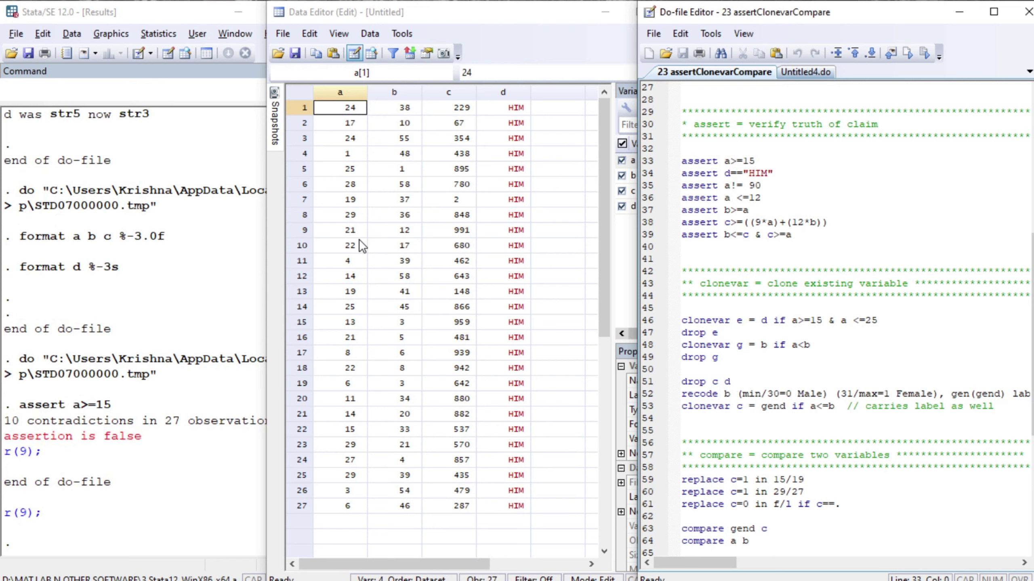
- Run assert d=="HIM", which passes
click(723, 174)
key(Left)
key(Left)
key(Left)
key(shift+End)
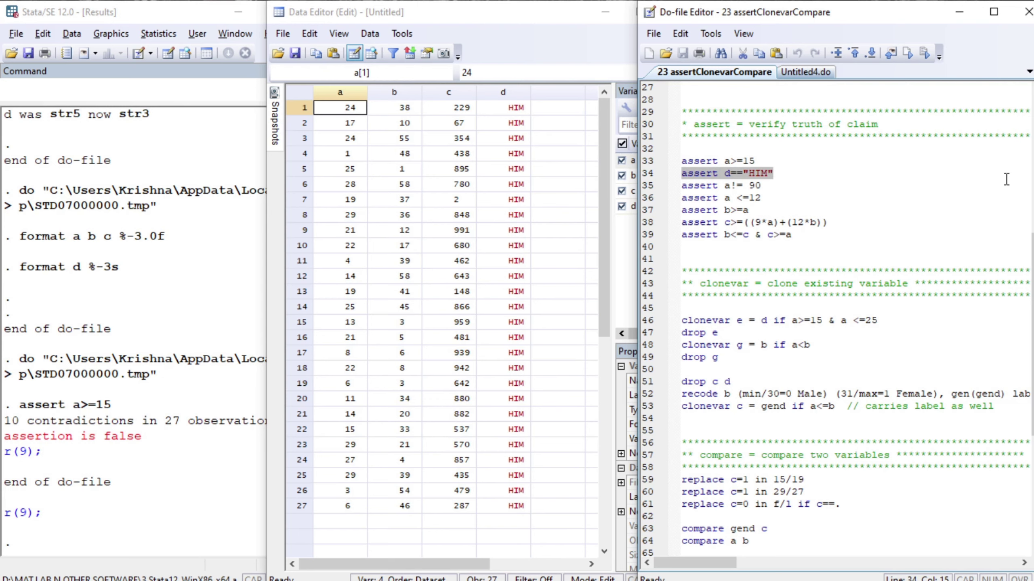
key(ctrl+d)
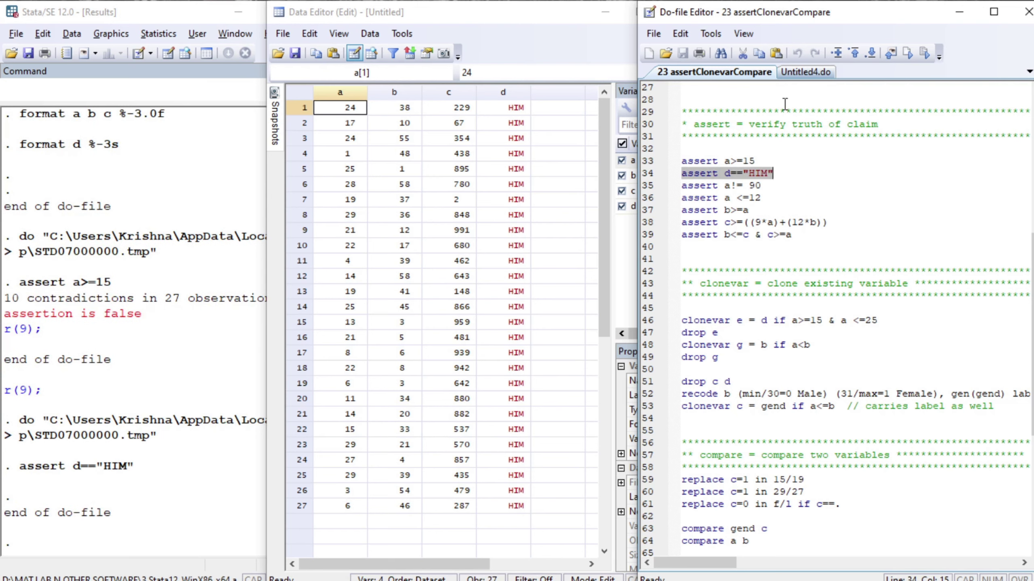
- Run assert a!= 90, which passes
click(711, 186)
key(Home)
key(shift+End)
key(ctrl+d)
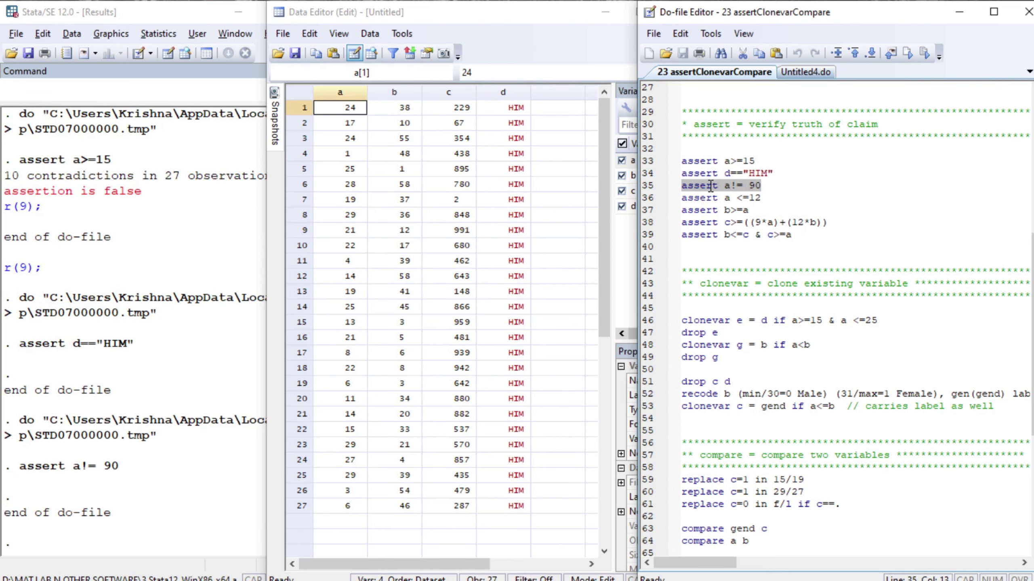
key(Home)
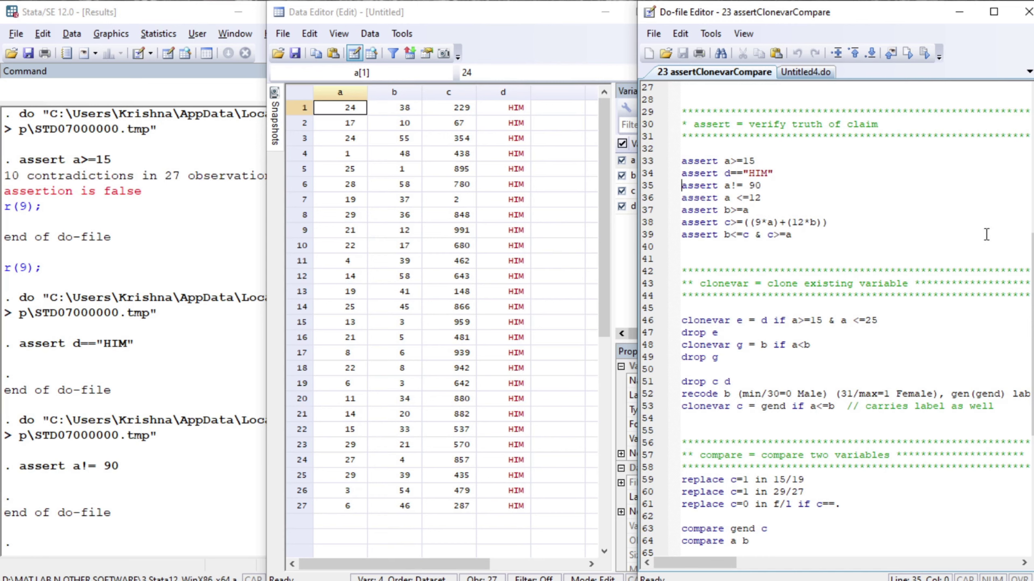
- Run the assert a <=12 and assert b>=a checks
scroll(837, 322, up, 8)
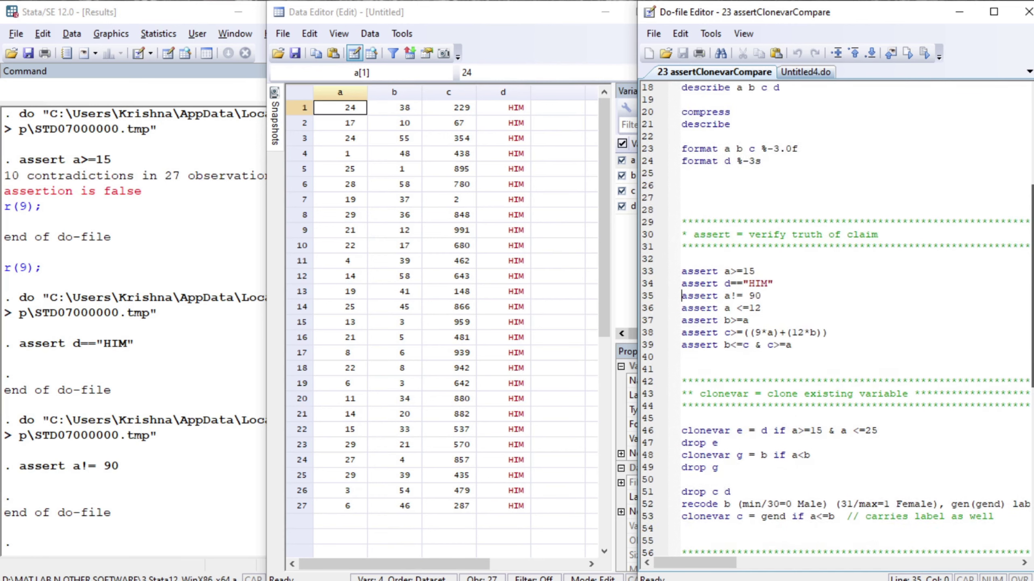
scroll(837, 322, up, 1)
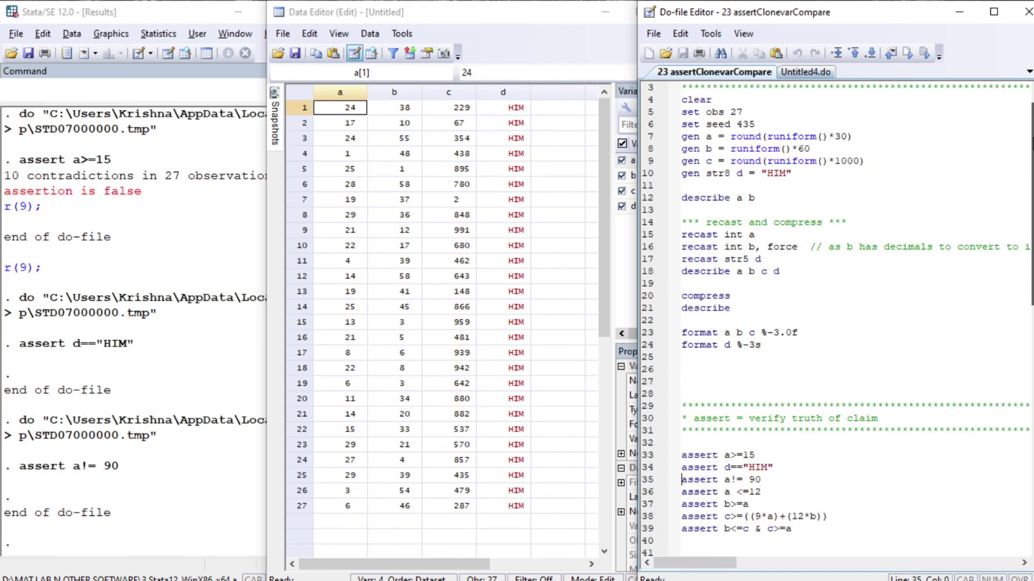
scroll(837, 322, down, 1)
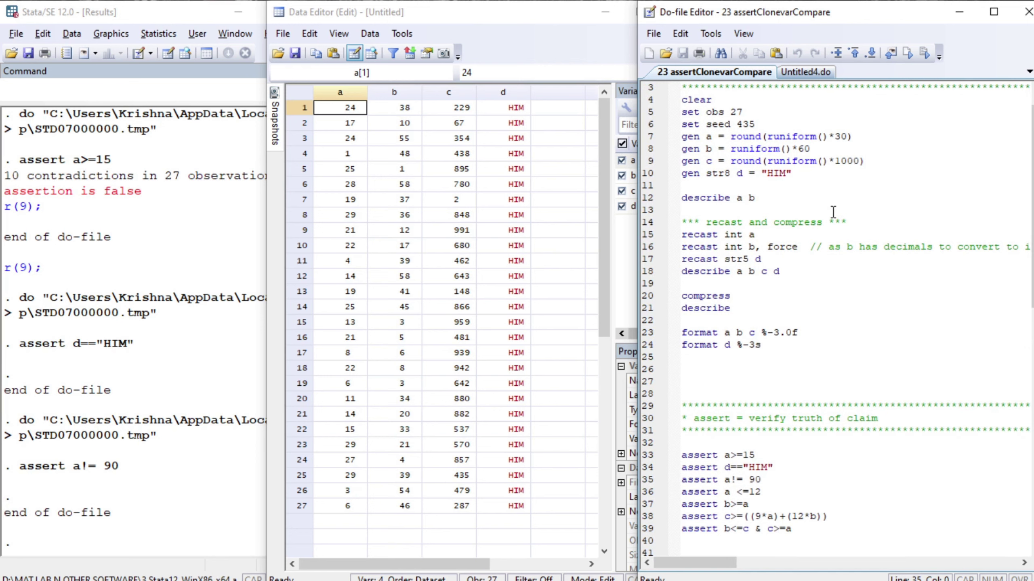
click(684, 493)
key(shift+End)
key(ctrl+d)
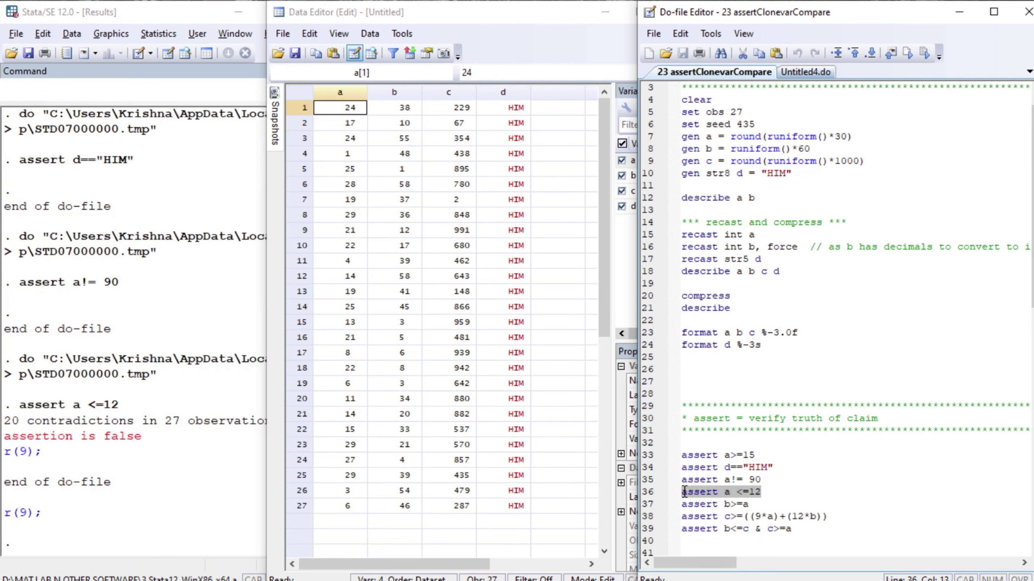
key(Right)
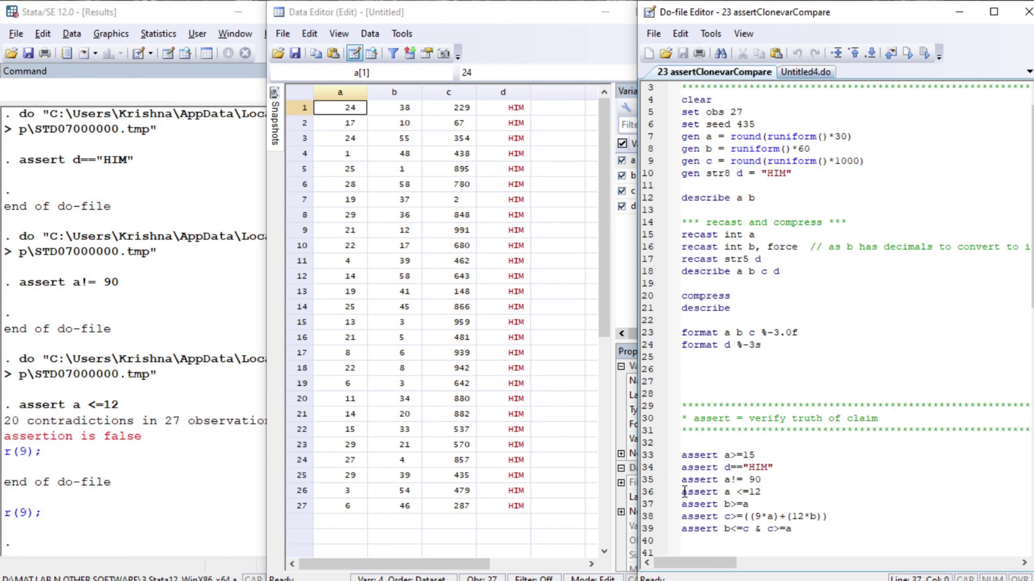
key(shift+End)
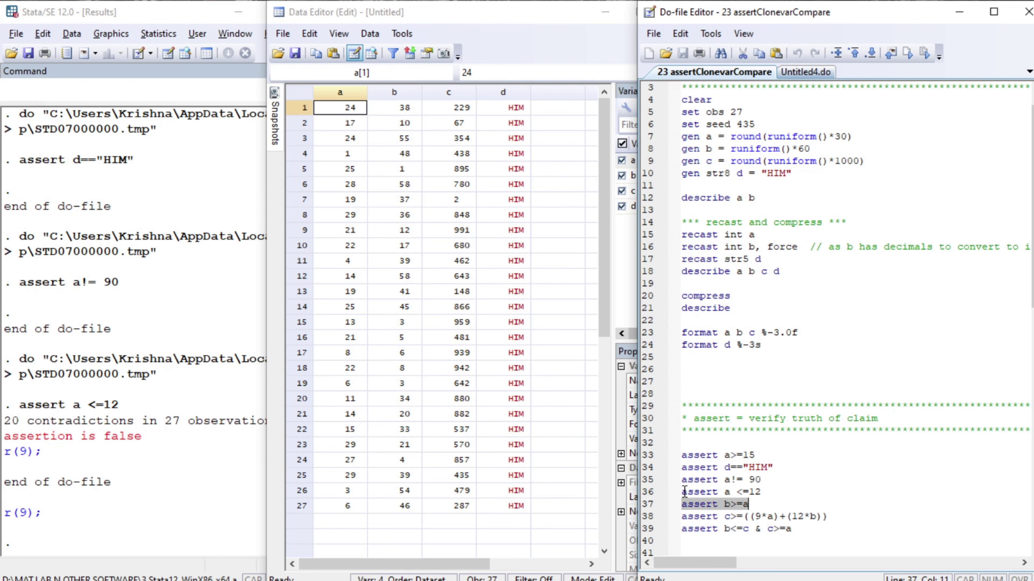
key(ctrl+d)
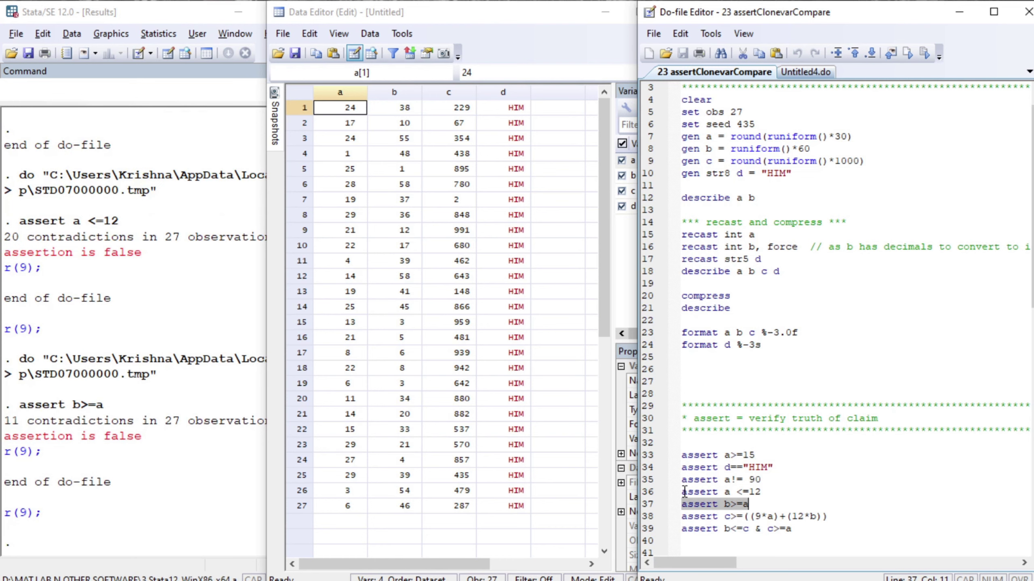
key(Right)
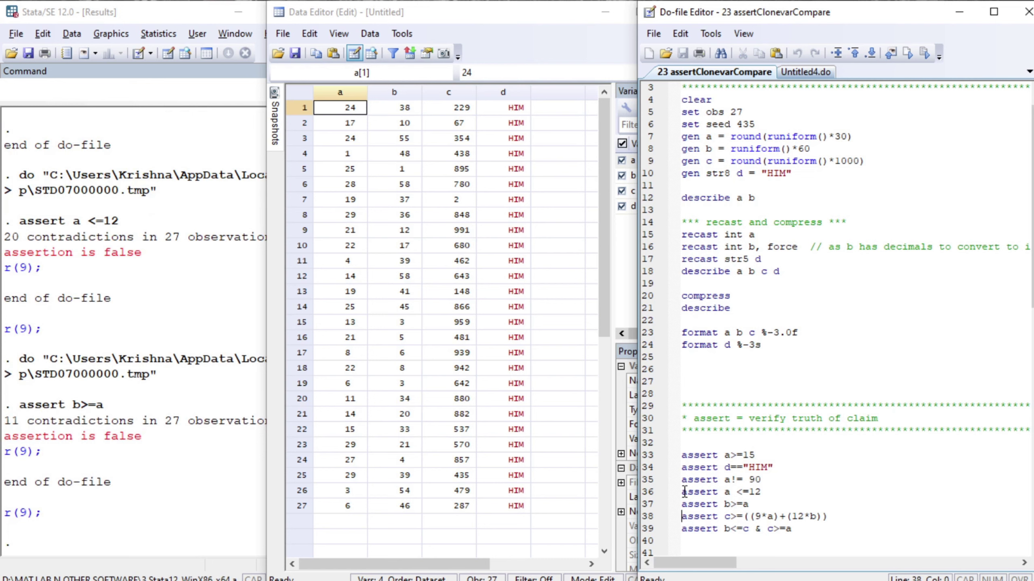
- Rerun the assert b>=a check
click(684, 493)
key(Up)
key(Right)
key(Right)
key(Right)
key(Right)
key(Right)
key(shift+End)
key(Left)
key(Down)
key(Down)
key(Left)
key(Left)
key(Left)
key(Left)
key(Left)
key(Left)
key(Left)
key(shift+End)
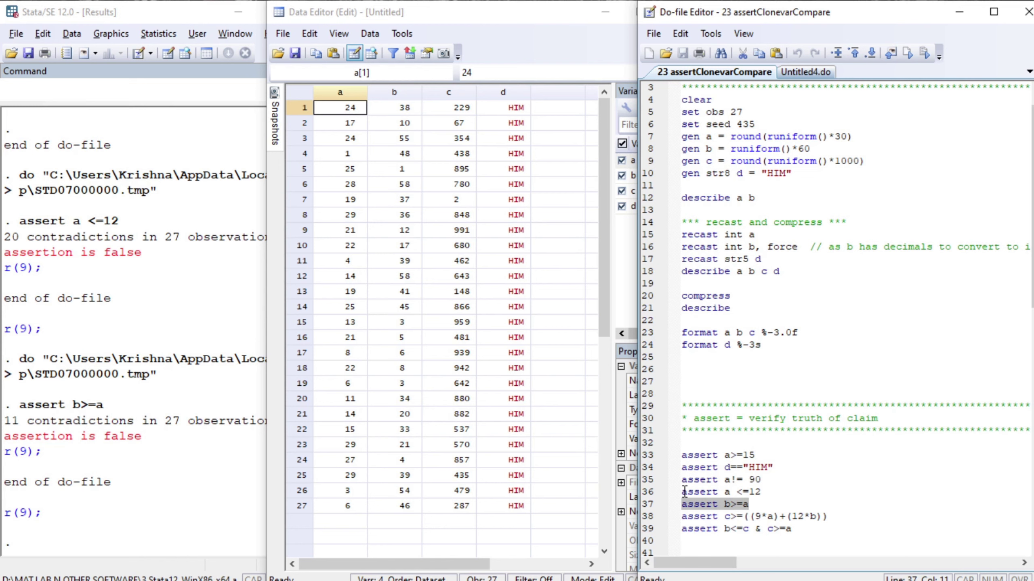
key(ctrl+d)
- Run the assert c>=((9*a)+(12*b)) check
key(Home)
key(Down)
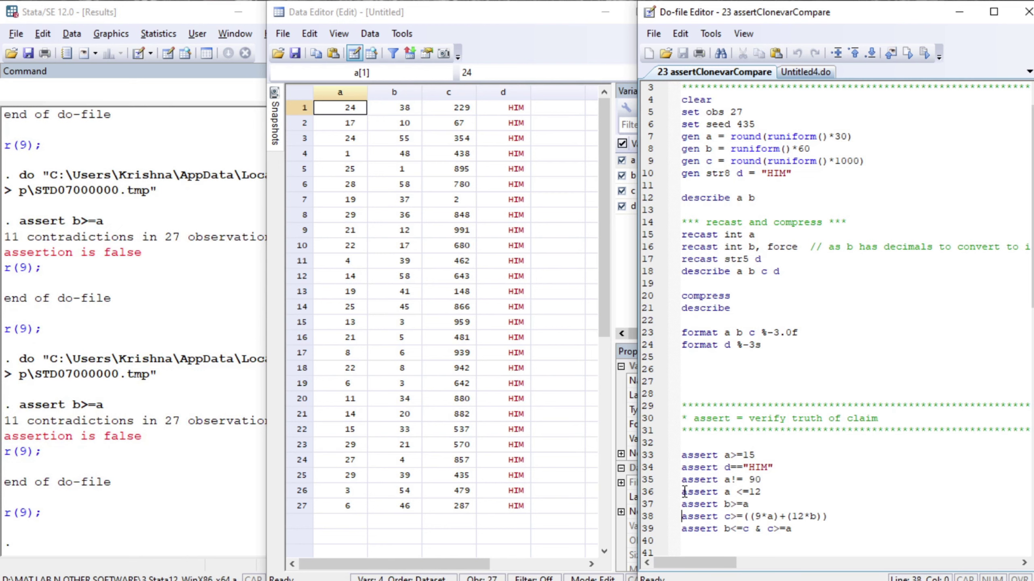
key(Right)
key(Right)
key(Right)
key(shift+Right)
key(shift+Right)
key(shift+Right)
key(shift+Right)
key(shift+Right)
key(shift+Right)
key(shift+Right)
key(shift+Right)
key(shift+Right)
key(shift+Right)
key(shift+Right)
key(shift+Right)
key(shift+Right)
key(shift+Right)
key(Left)
key(Right)
key(Right)
key(Right)
key(Right)
key(Right)
key(Right)
key(Right)
key(Right)
key(Right)
key(Home)
key(shift+End)
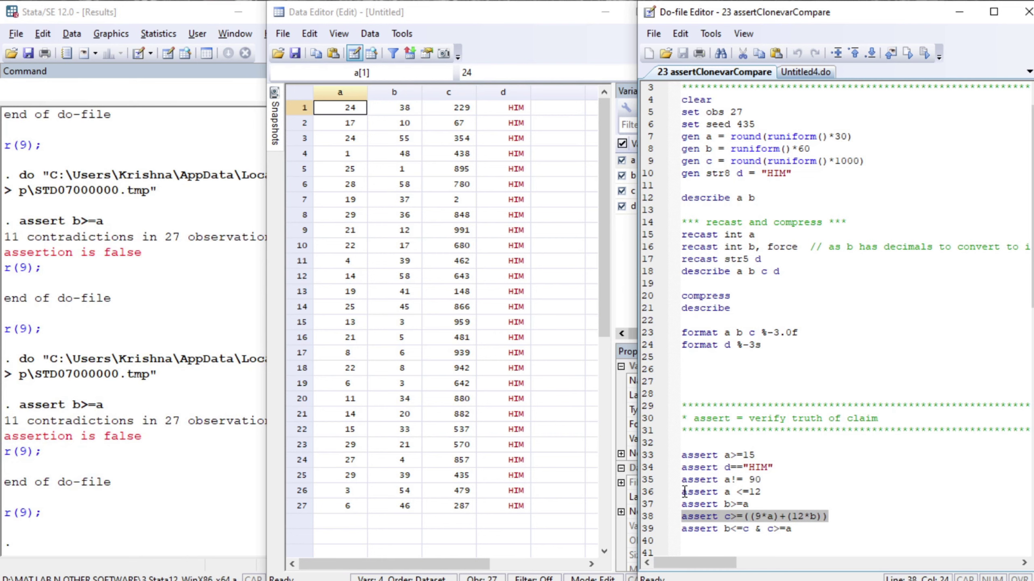
key(ctrl+d)
- Run assert b<=c & c>=a, which fails with 1 contradiction
key(Down)
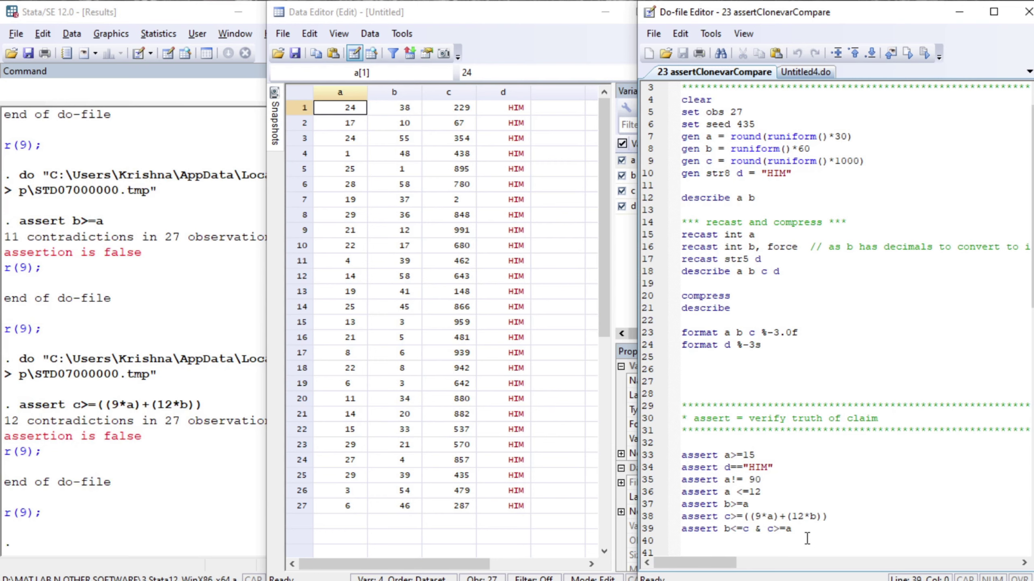
key(Home)
key(shift+End)
key(ctrl+d)
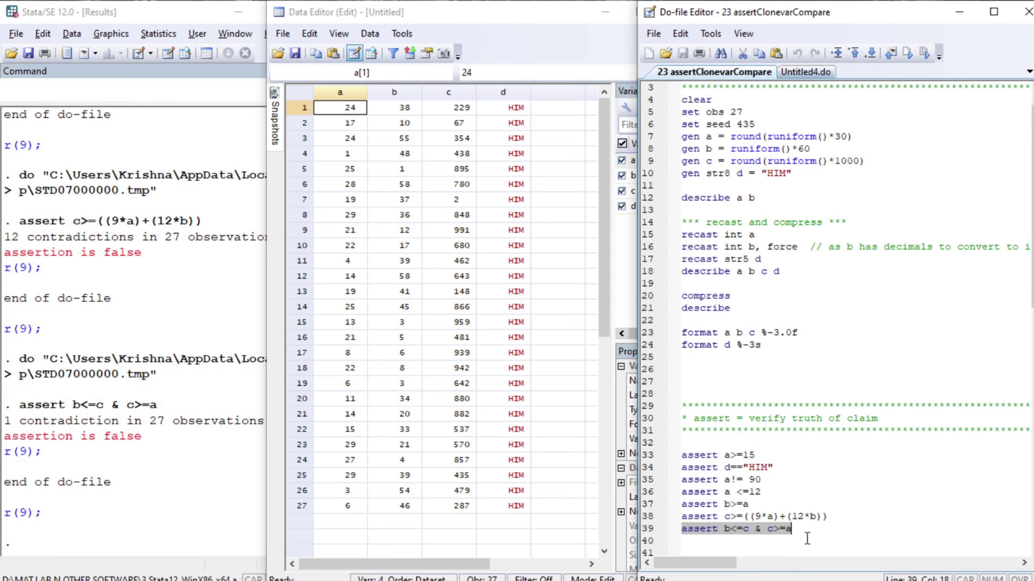
- Copy the assert to line 40, change it to assert a<=90, and run it
key(Down)
scroll(807, 538, down, 3)
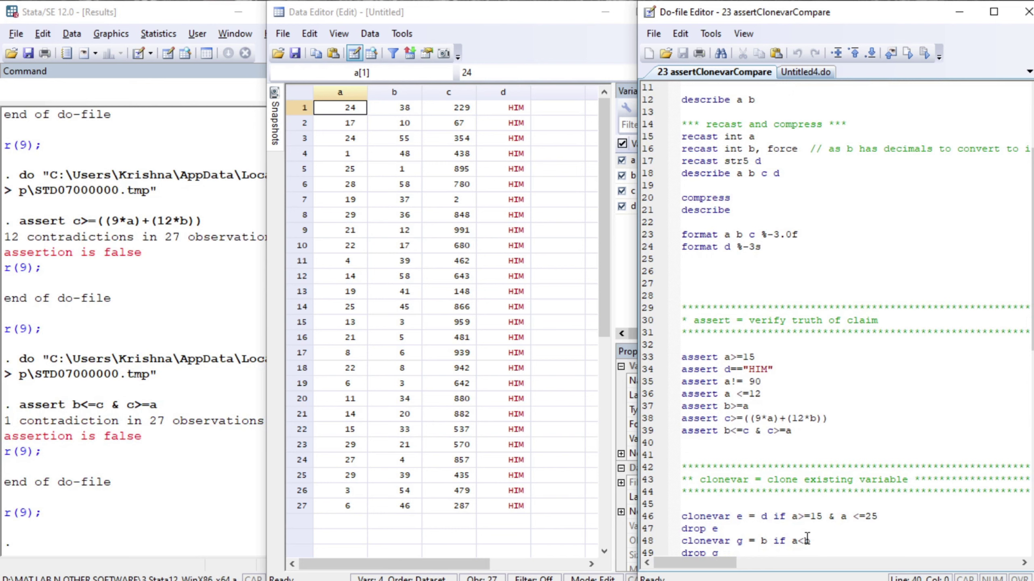
key(shift+Up)
key(ctrl+c)
key(shift+Down)
key(ctrl+v)
key(Left)
key(Left)
key(shift+End)
text(a)
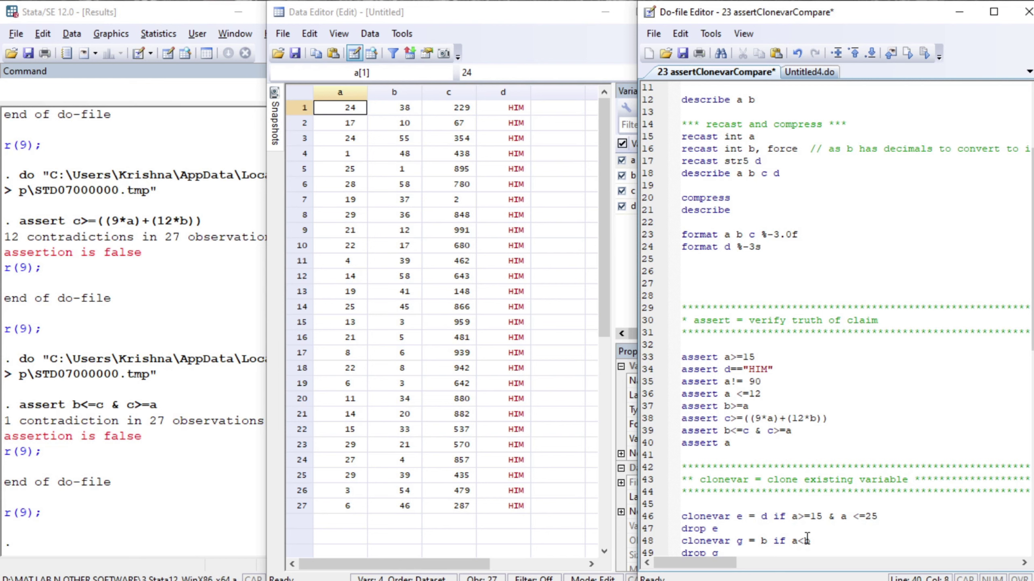
text(<=90)
key(Home)
key(shift+End)
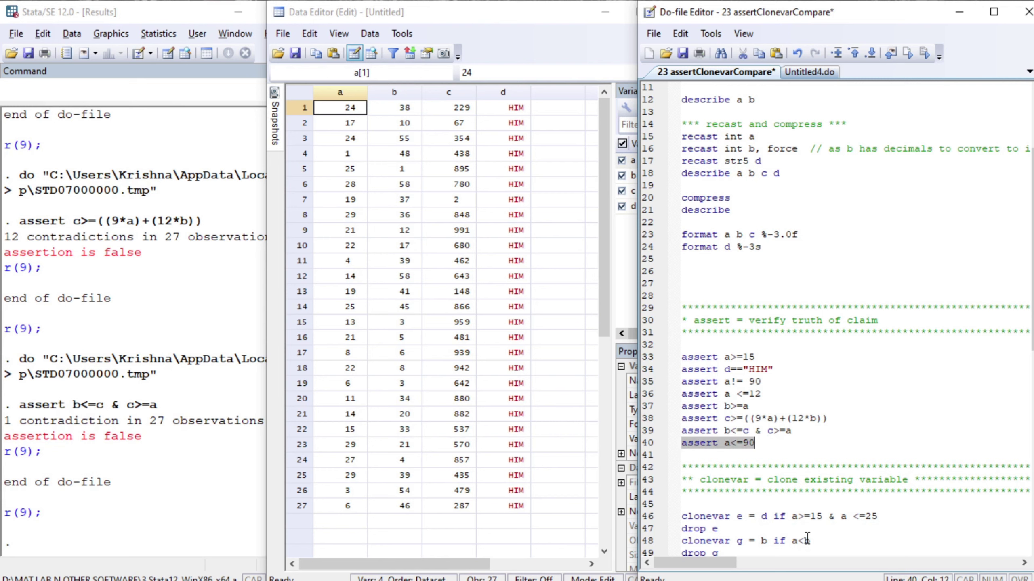
key(ctrl+d)
key(Down)
key(Down)
key(Down)
key(Down)
key(Down)
key(Down)
key(Down)
key(Down)
key(Down)
key(Down)
key(Down)
key(Down)
key(Down)
key(Down)
key(Down)
key(Down)
key(Down)
key(Down)
key(Down)
key(Down)
key(Down)
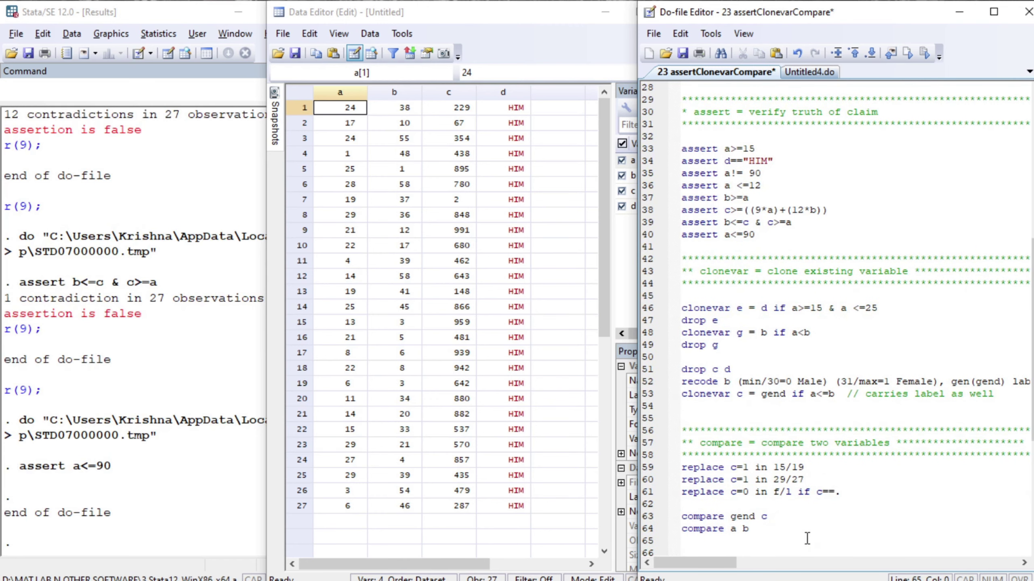
- Run the clonevar e line to create the clone variable e
key(Up)
key(Up)
key(Up)
key(Up)
key(Up)
key(Up)
key(Up)
key(Up)
key(Up)
key(Up)
key(Up)
key(Up)
key(Up)
key(Up)
key(Up)
key(Up)
key(Up)
key(Up)
key(Up)
key(Right)
key(Right)
key(Right)
key(Right)
key(Right)
key(Right)
key(Right)
key(Right)
key(Right)
key(Right)
key(Left)
key(Left)
key(Right)
key(Right)
key(Right)
key(Right)
key(Right)
key(Right)
key(Right)
key(Right)
key(Right)
key(Right)
key(Right)
key(Right)
key(Right)
key(Right)
key(Right)
key(End)
key(Home)
key(shift+End)
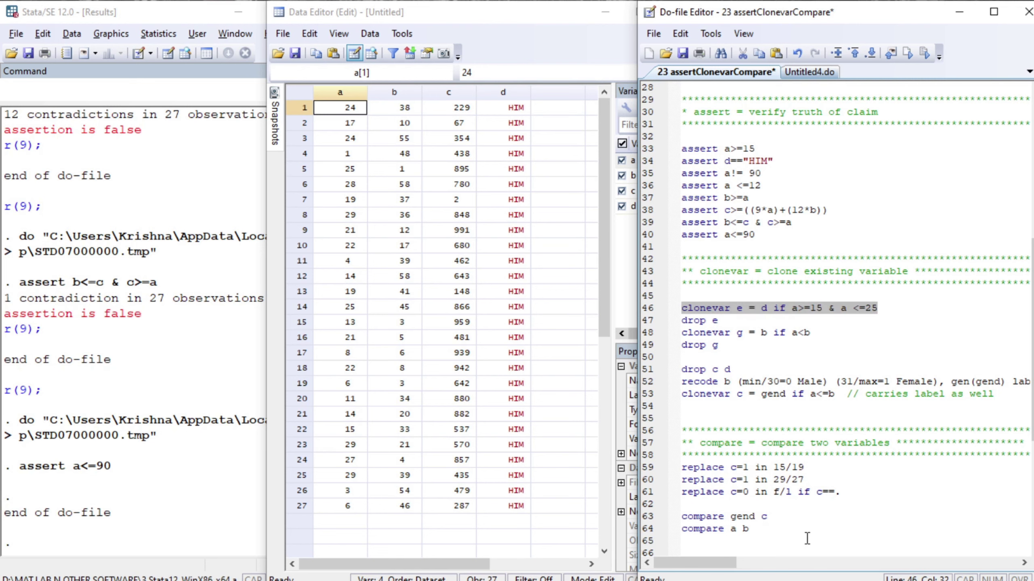
key(ctrl+d)
key(Home)
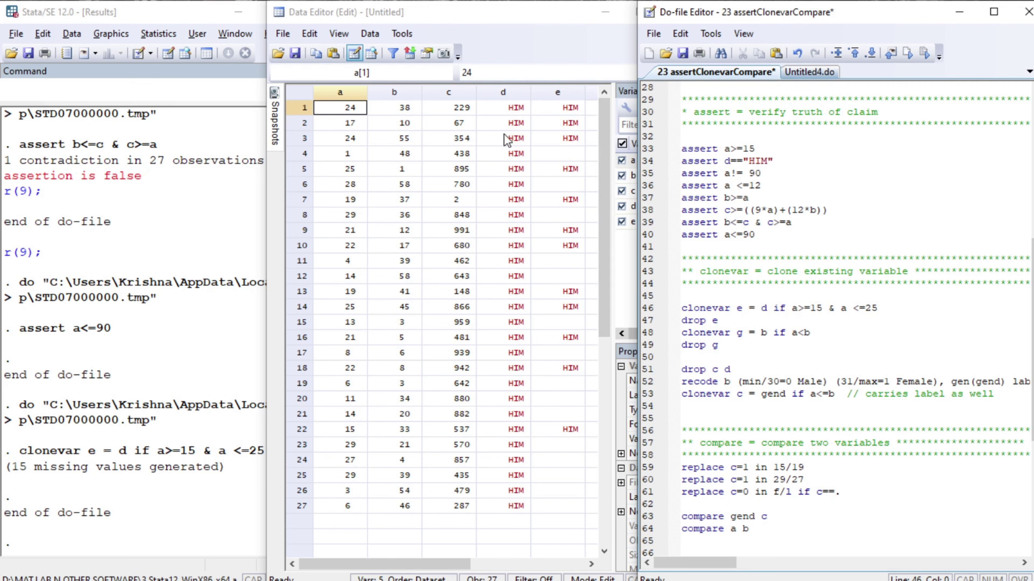
- Create g as a clone of b and inspect it in the Data Editor
click(711, 337)
key(Left)
key(Left)
key(Left)
key(Left)
key(shift+End)
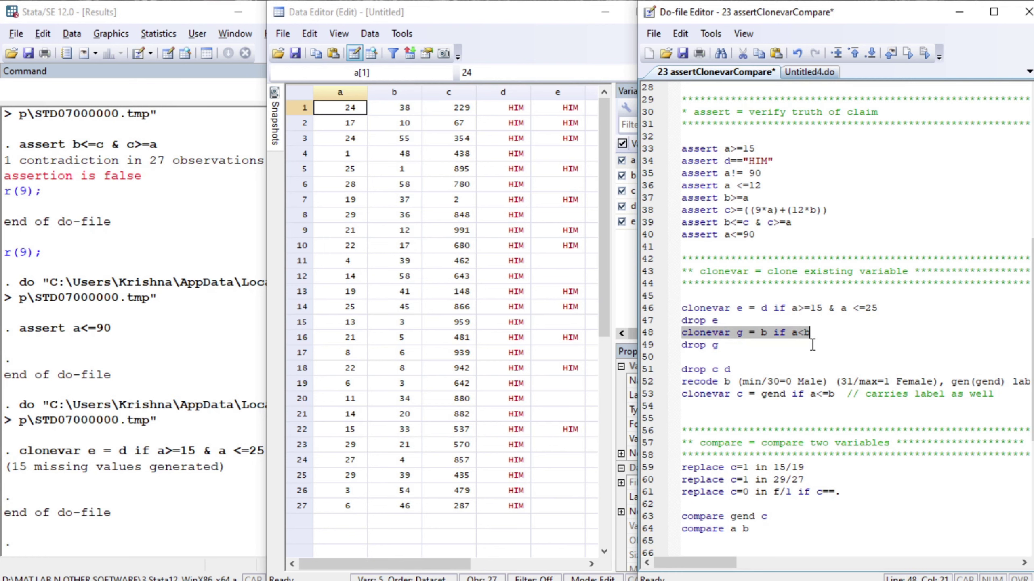
key(ctrl+d)
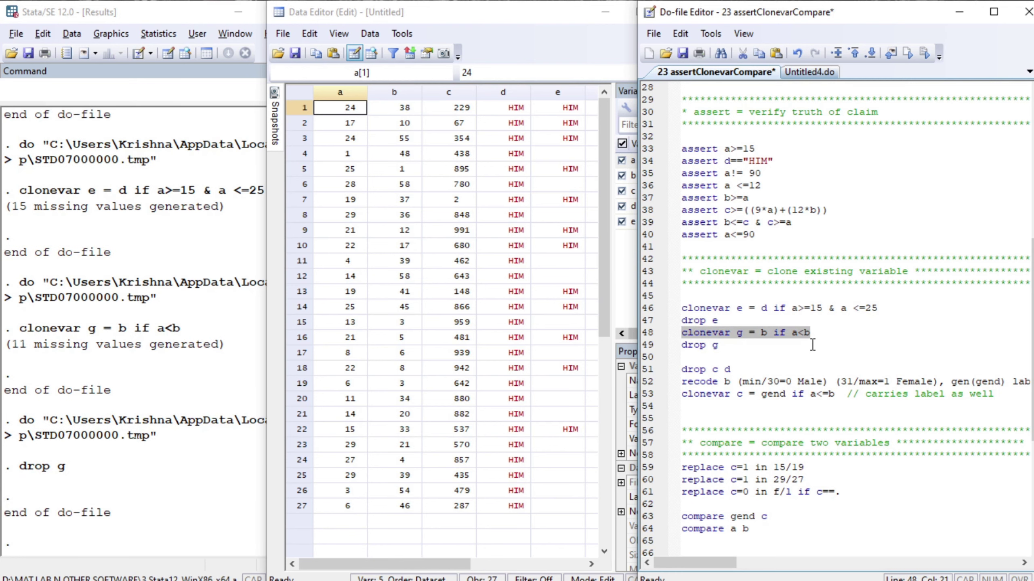
key(ctrl+d)
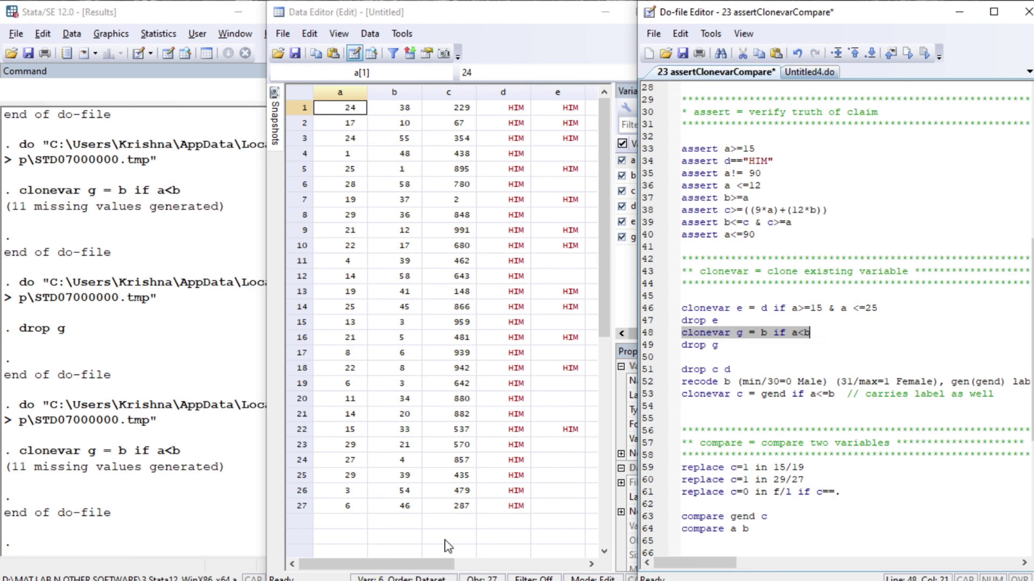
click(437, 566)
drag(436, 563, 476, 568)
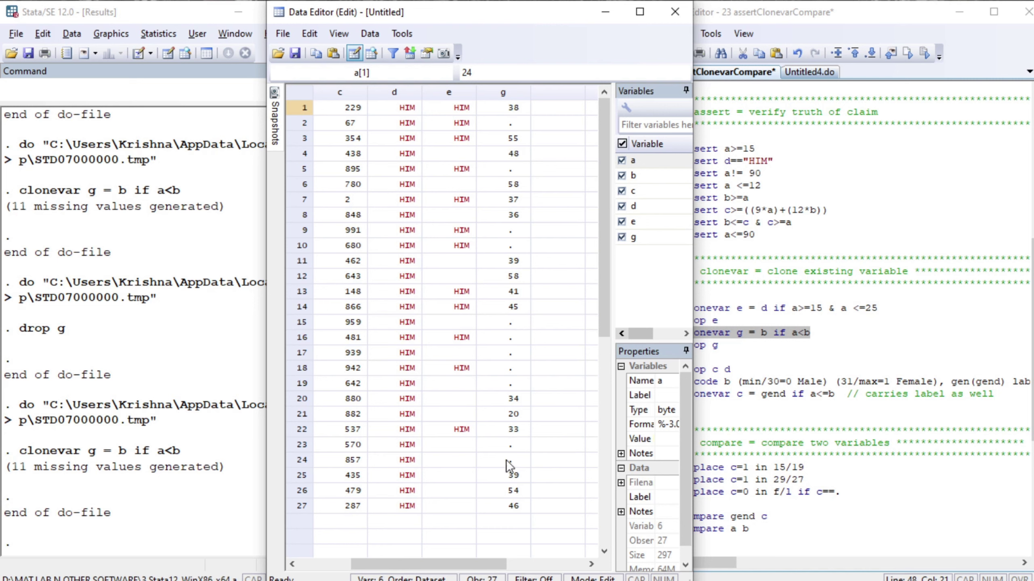
click(780, 354)
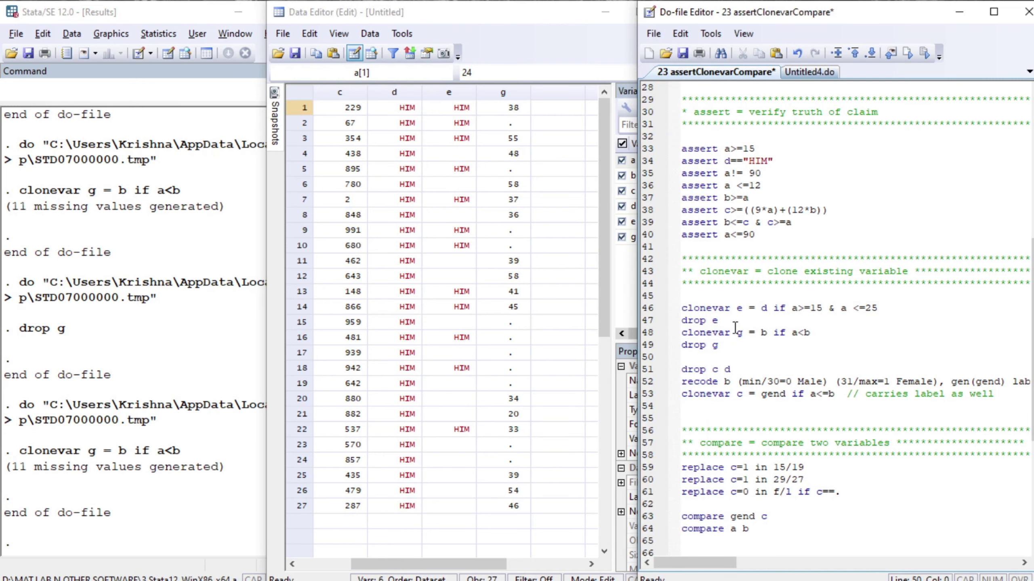
- Drop g, then drop c and d, leaving a, b and e
key(Up)
key(shift+End)
key(ctrl+d)
key(Down)
key(Down)
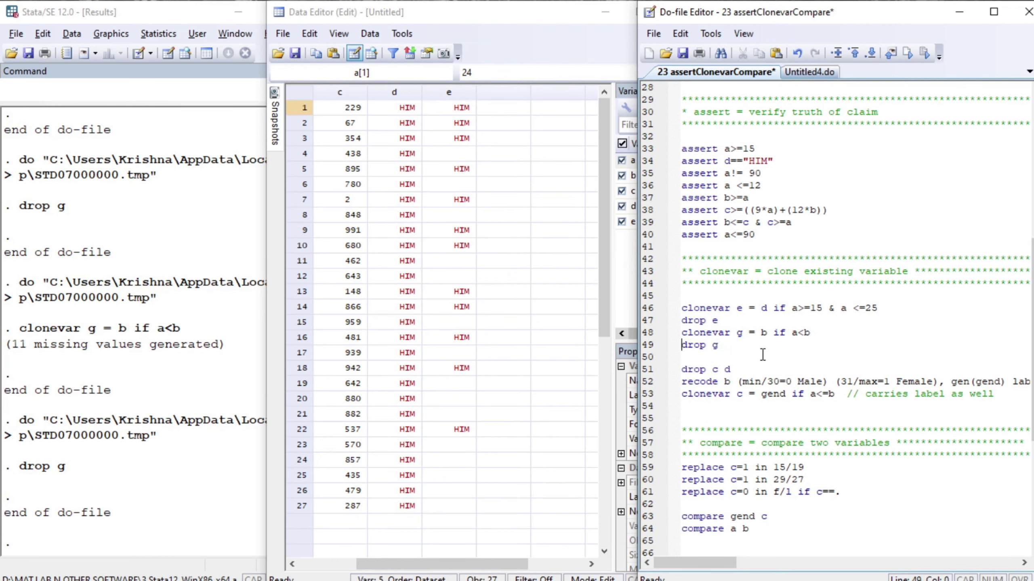
key(shift+End)
key(ctrl+d)
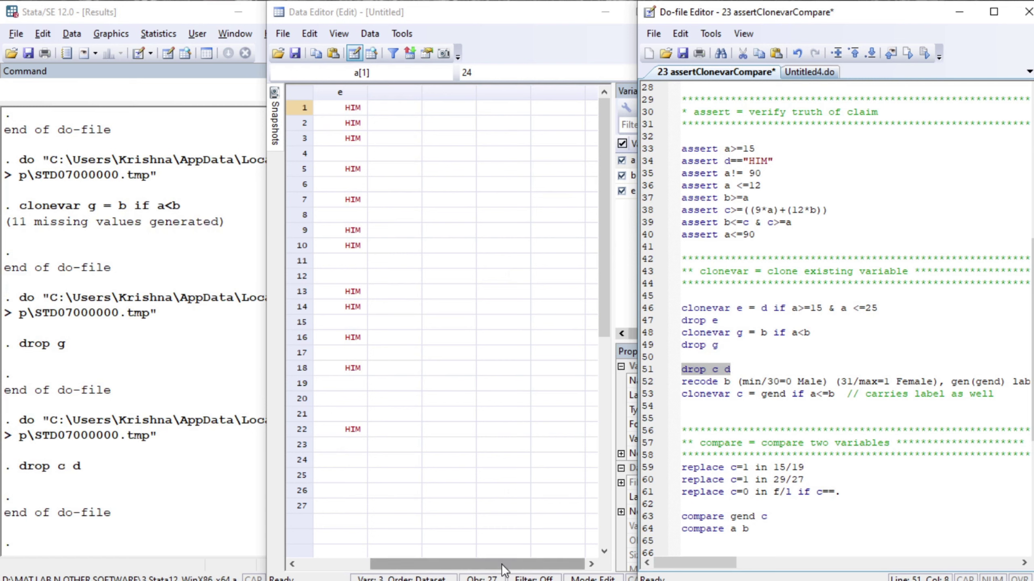
- Recode b into a new variable gend labelled Male/Female
drag(505, 564, 433, 564)
click(711, 396)
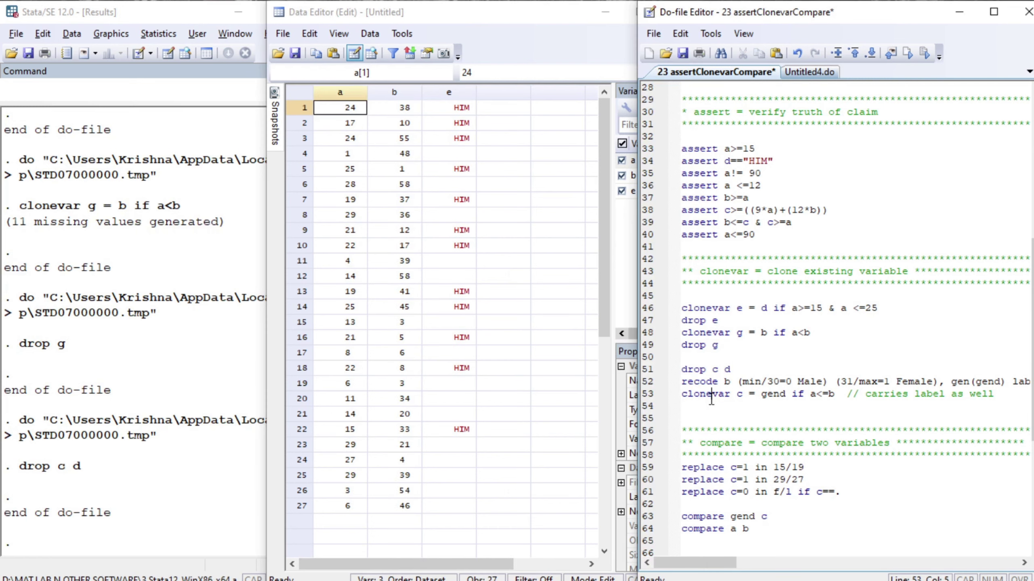
key(Left)
key(Left)
key(Left)
key(shift+End)
key(ctrl+d)
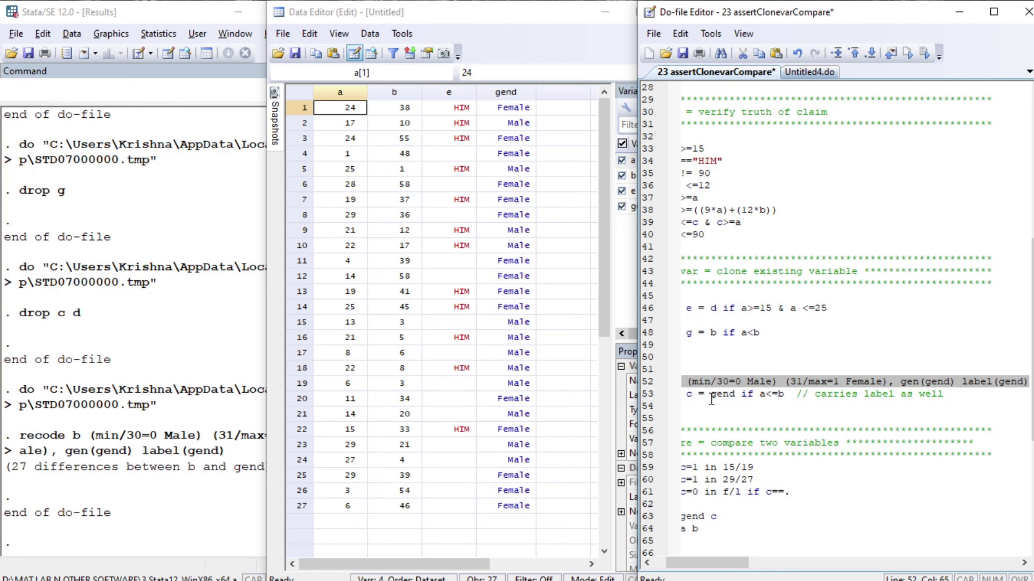
key(Home)
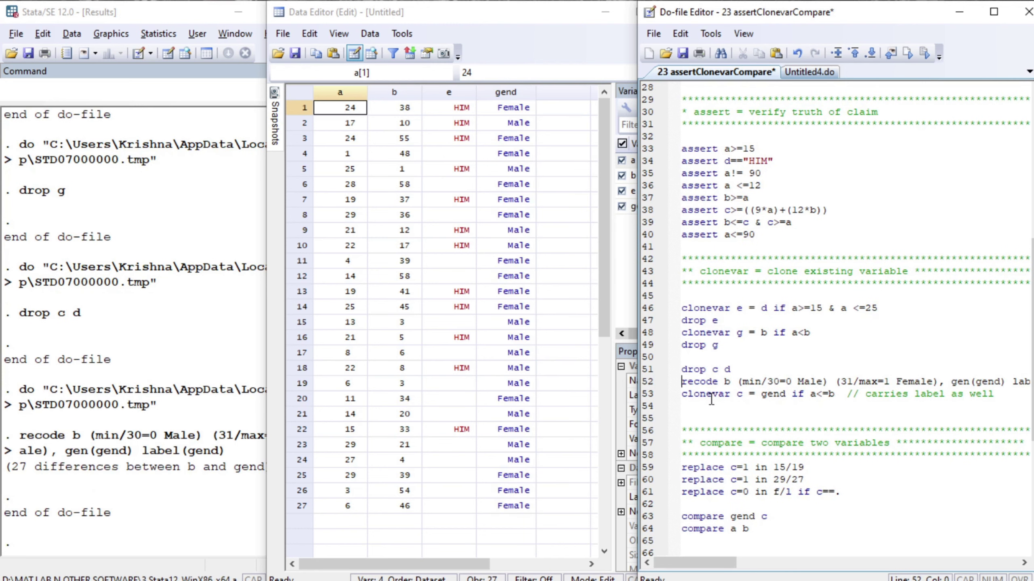
- Run clonevar c = gend if a<=b, giving labelled c with 11 missing values
key(Down)
key(Right)
key(Right)
key(Right)
key(Right)
key(shift+Right)
key(shift+Right)
key(shift+Right)
key(Right)
key(Home)
key(shift+End)
key(ctrl+d)
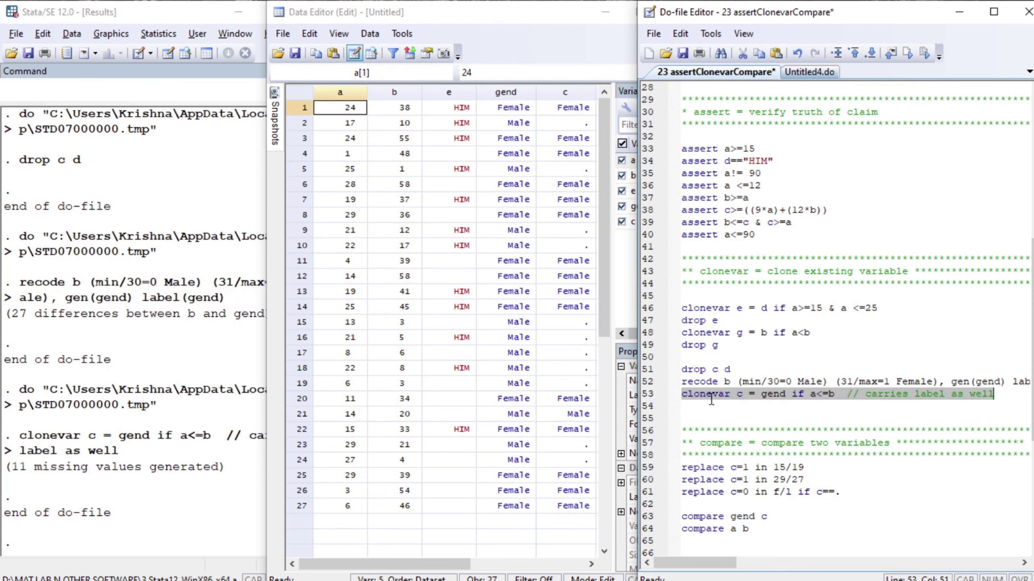
key(Down)
key(Down)
key(Down)
key(Down)
key(Down)
key(Down)
key(Down)
key(Down)
key(Down)
key(Down)
key(Down)
key(Down)
key(Down)
key(Down)
key(Down)
key(Down)
key(Down)
key(Down)
key(Down)
key(Down)
key(Up)
key(Up)
key(Up)
key(Up)
key(Up)
key(Up)
key(Up)
key(Up)
key(Up)
key(Up)
key(Up)
key(Up)
key(Up)
key(Up)
key(Up)
key(Up)
key(Up)
key(Up)
key(Up)
key(Up)
key(Up)
key(Up)
key(Up)
key(Up)
key(Up)
key(Up)
key(Up)
key(Down)
key(Down)
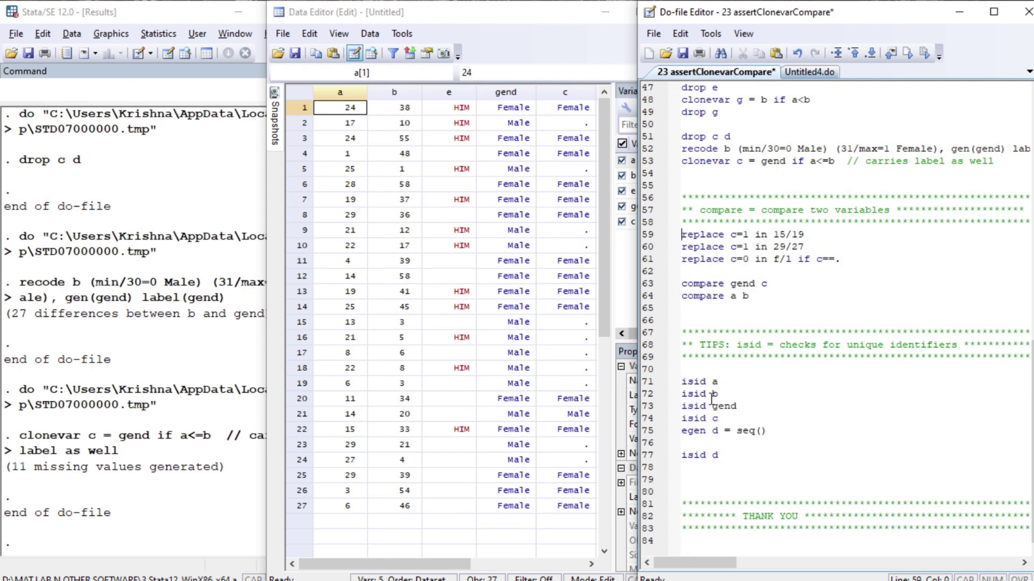
- Run the three replace lines so observations 15–19 of c read Female
key(shift+Down)
key(shift+Down)
key(shift+Down)
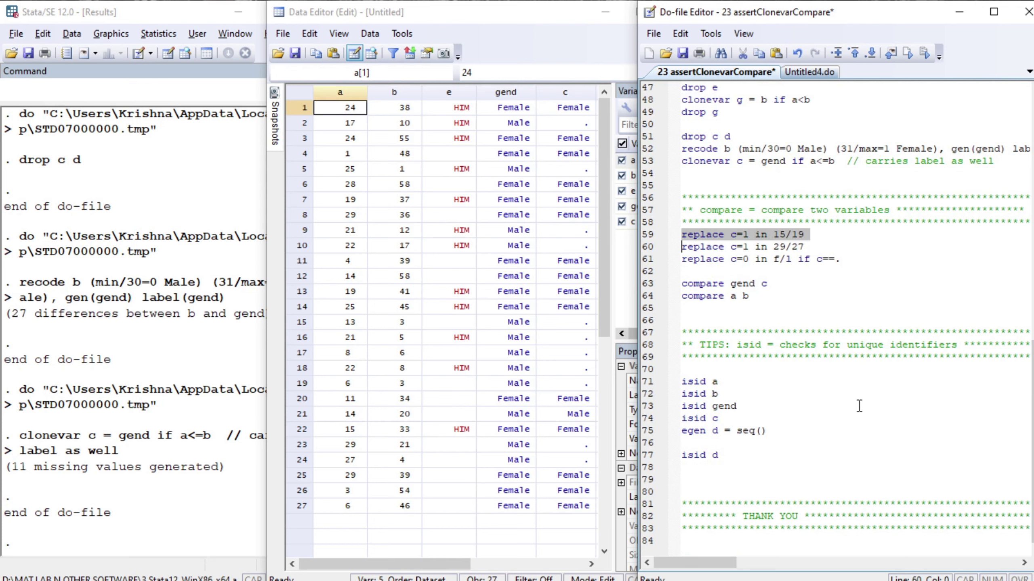
key(shift+Left)
key(ctrl+d)
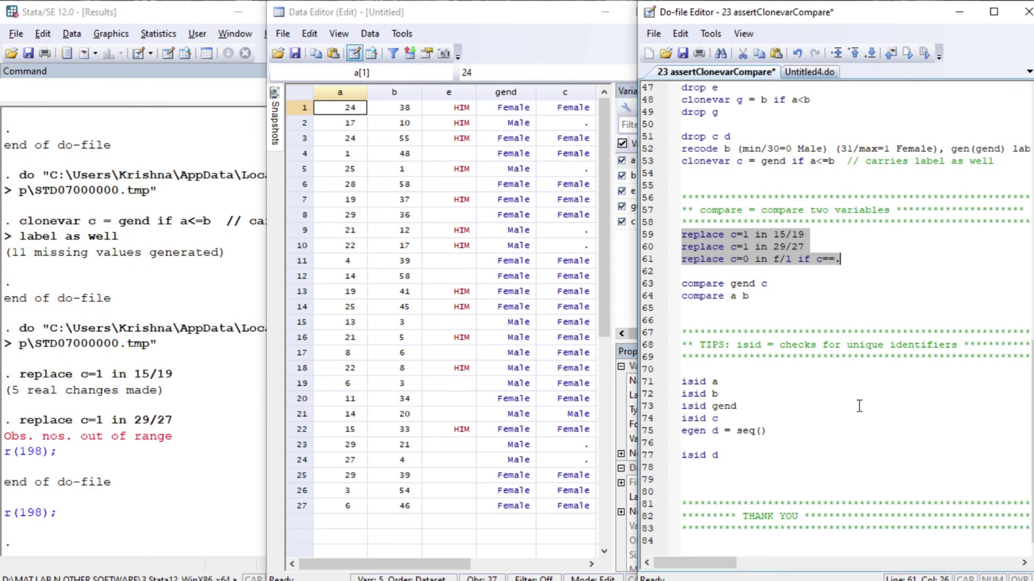
key(Left)
key(Down)
key(Down)
key(Down)
key(Down)
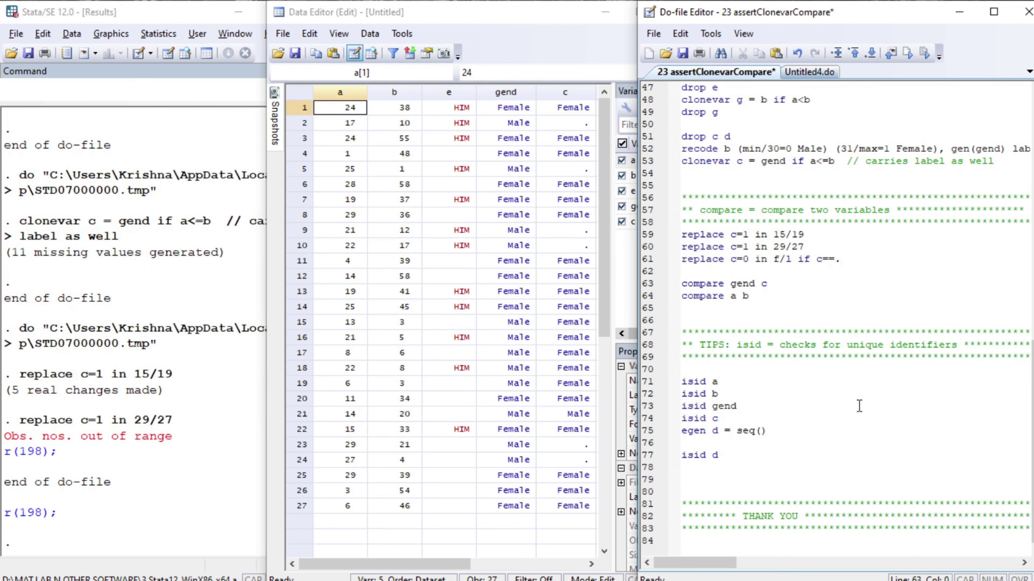
- Run 'compare gend c' to tabulate how gend and c differ
key(shift+End)
key(ctrl+d)
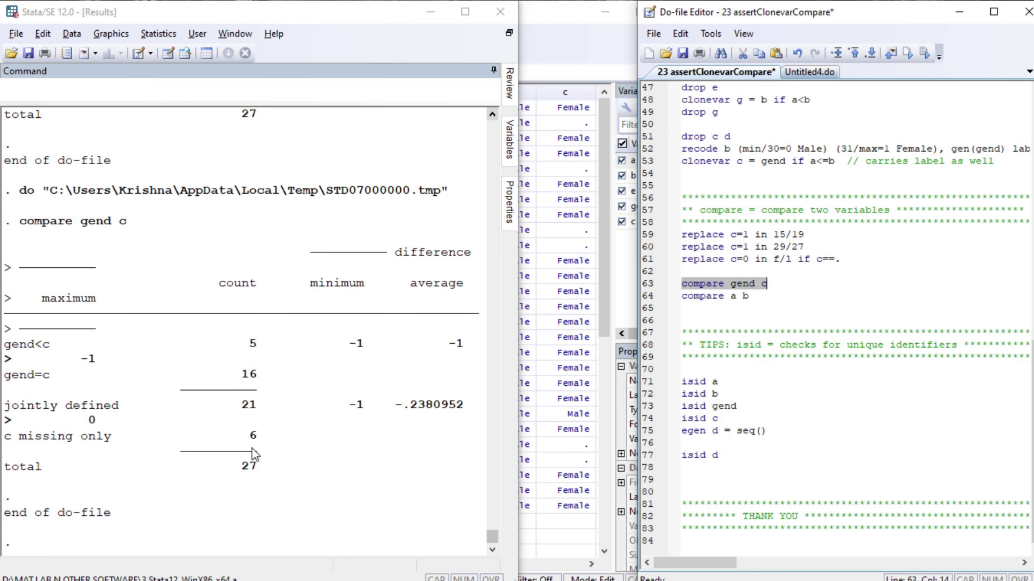
click(724, 317)
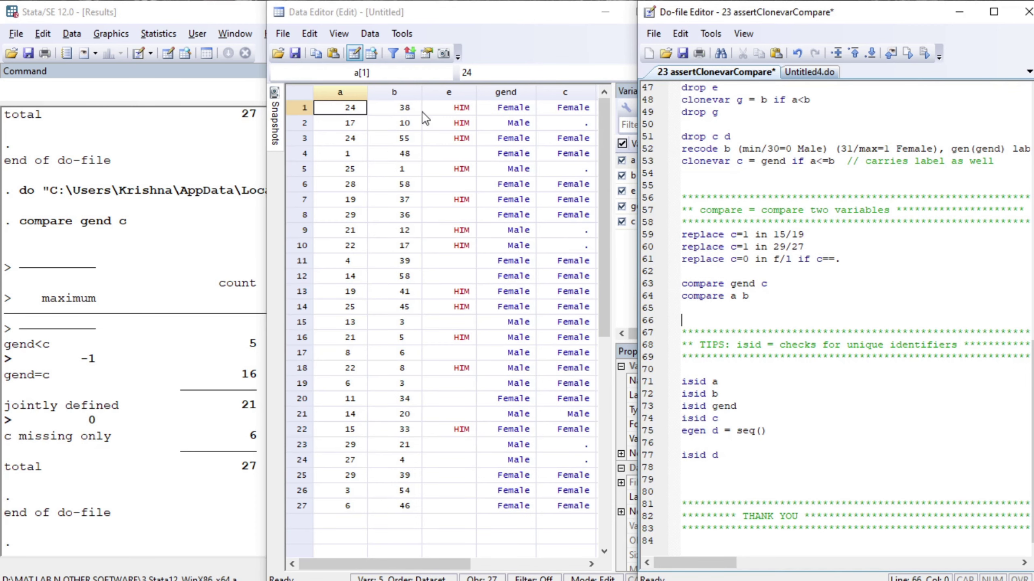
- Run 'compare a b', reporting 16 observations with a<b and 11 with a>b
drag(681, 296, 748, 296)
key(ctrl+d)
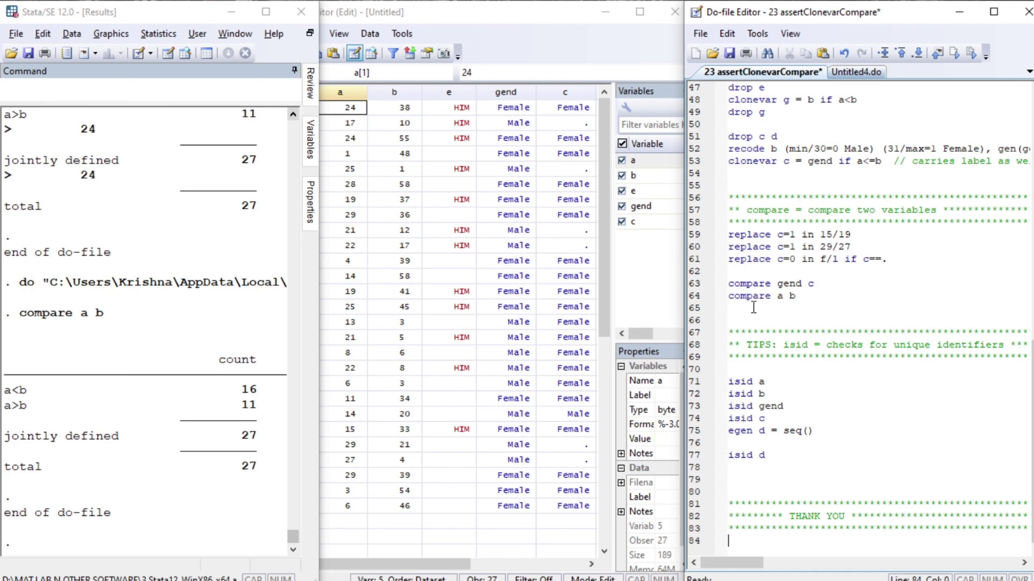
key(Up)
key(Up)
key(Up)
- Check with isid whether a and b uniquely identify observations, viewing the data grid
key(shift+End)
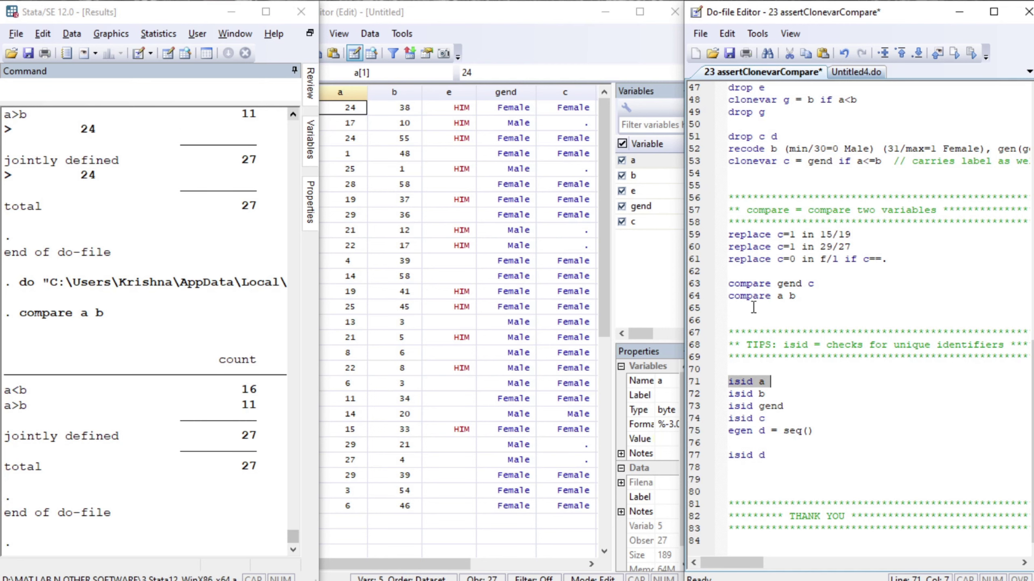
key(ctrl+d)
key(Home)
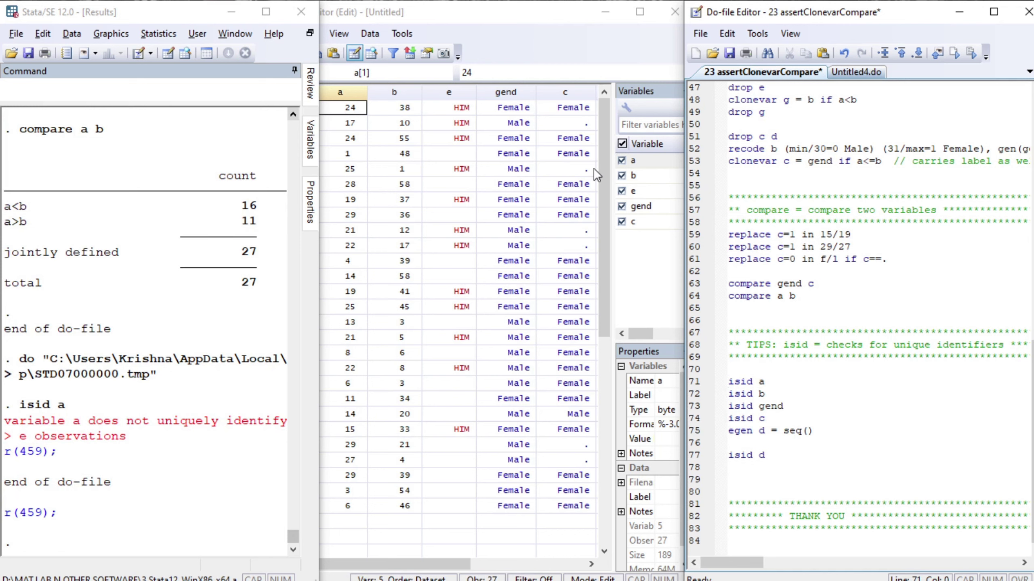
click(518, 30)
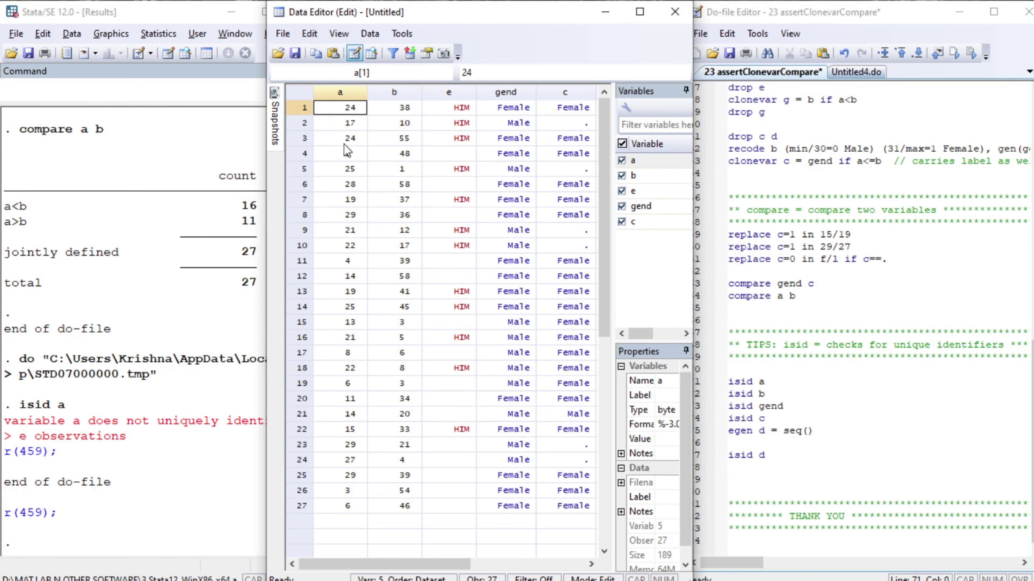
click(741, 392)
key(Home)
key(shift+End)
key(ctrl+d)
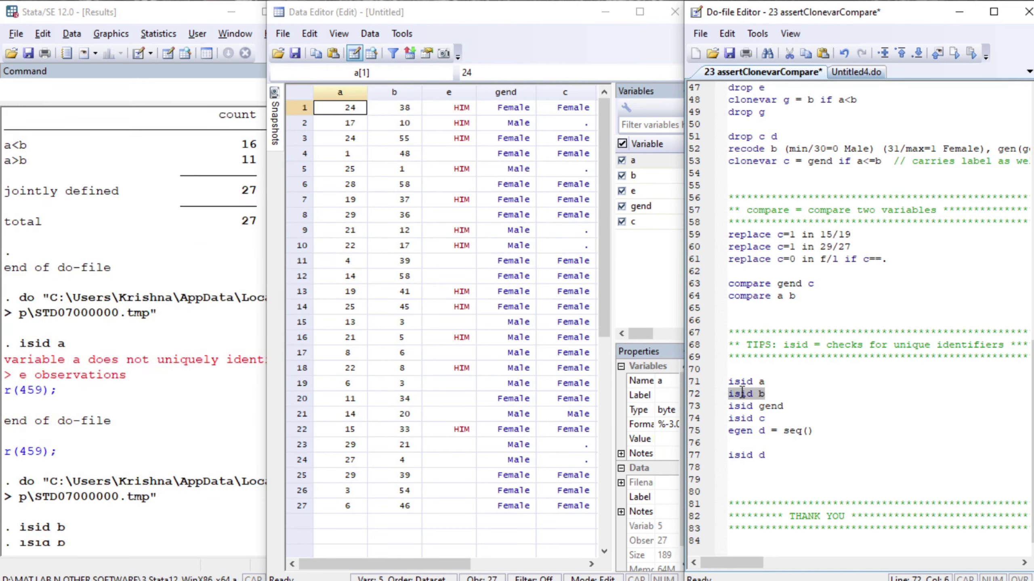
- Run isid on gend and c, both failing the unique-identifier check
key(Home)
key(Down)
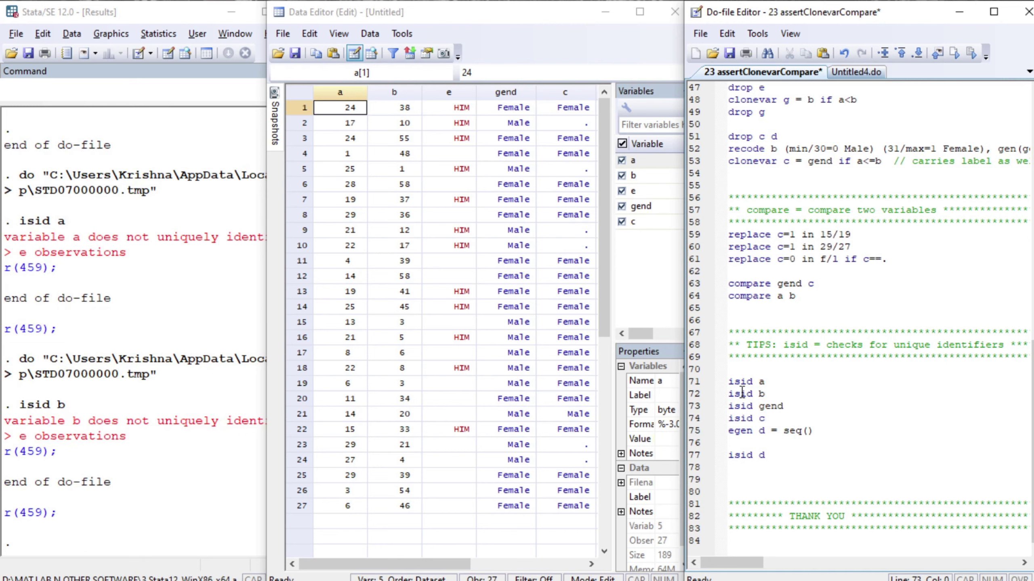
key(shift+End)
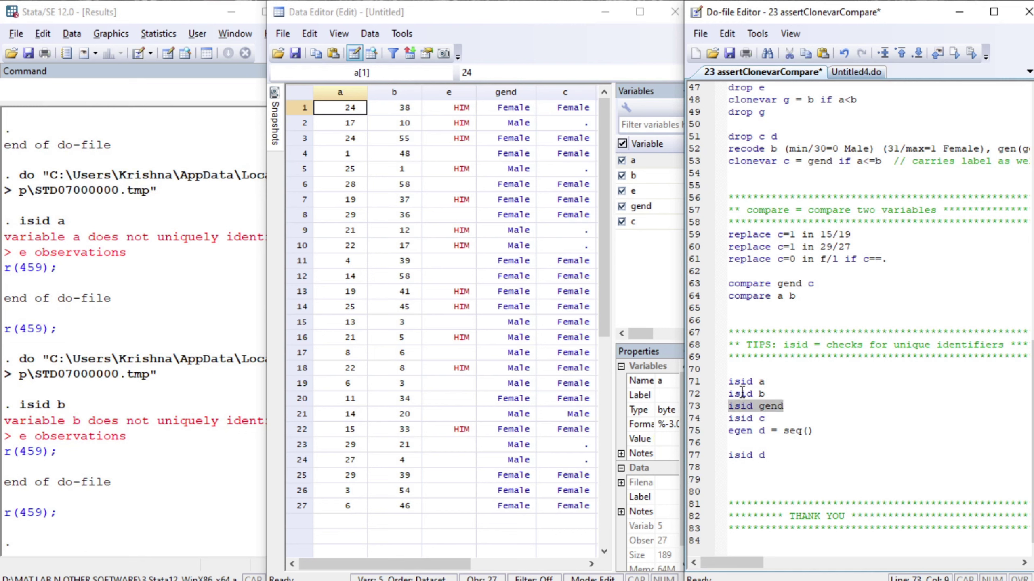
key(ctrl+d)
key(Home)
key(Down)
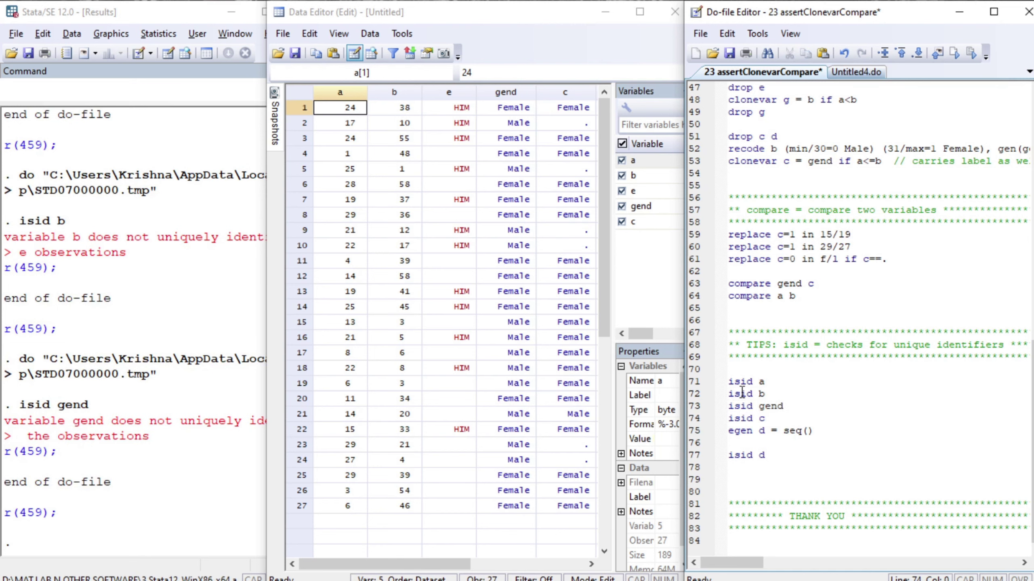
key(shift+End)
key(ctrl+d)
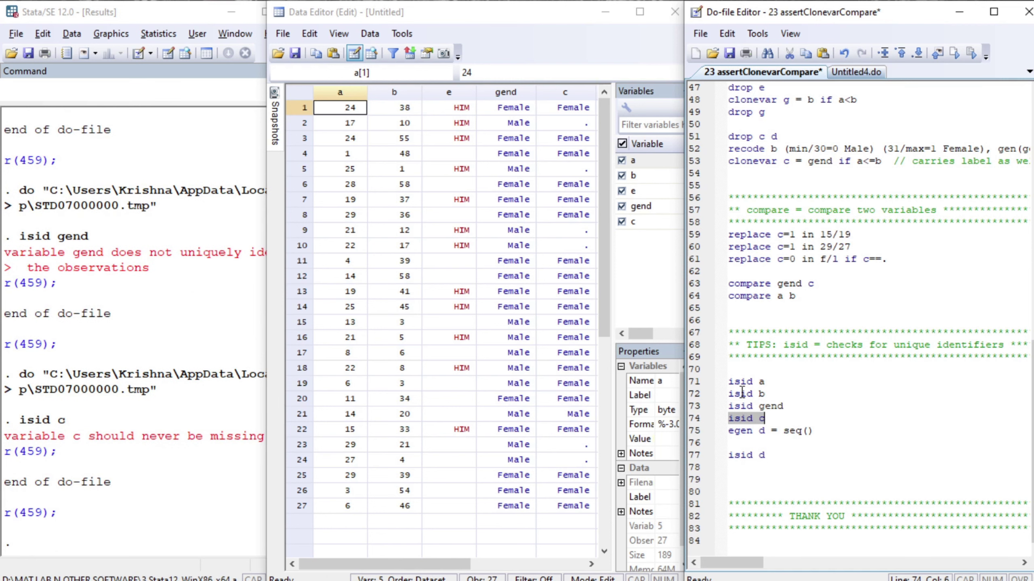
- Create variable d with 'egen d = seq()', numbering observations 1 to 27
key(Home)
key(Down)
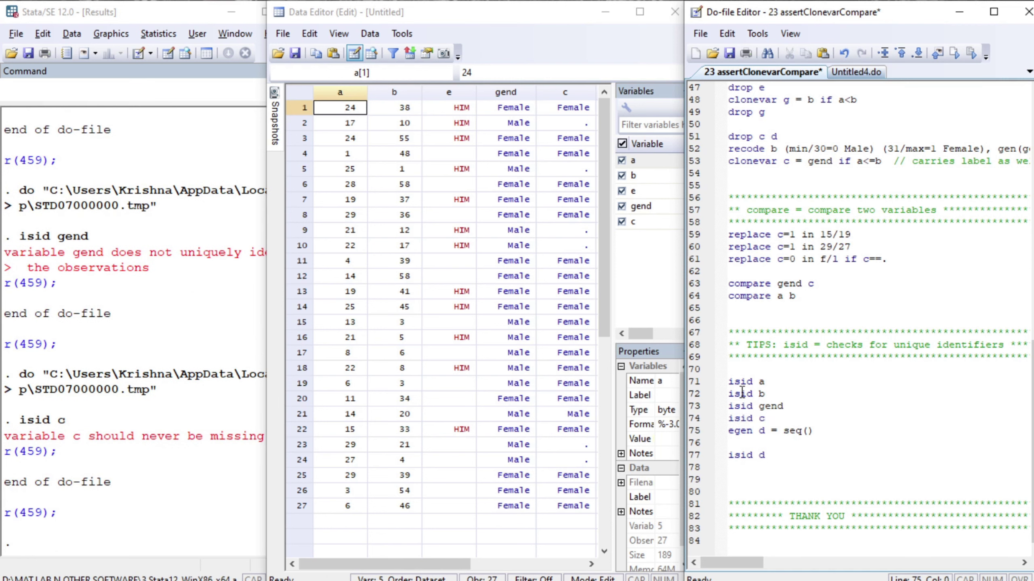
key(shift+End)
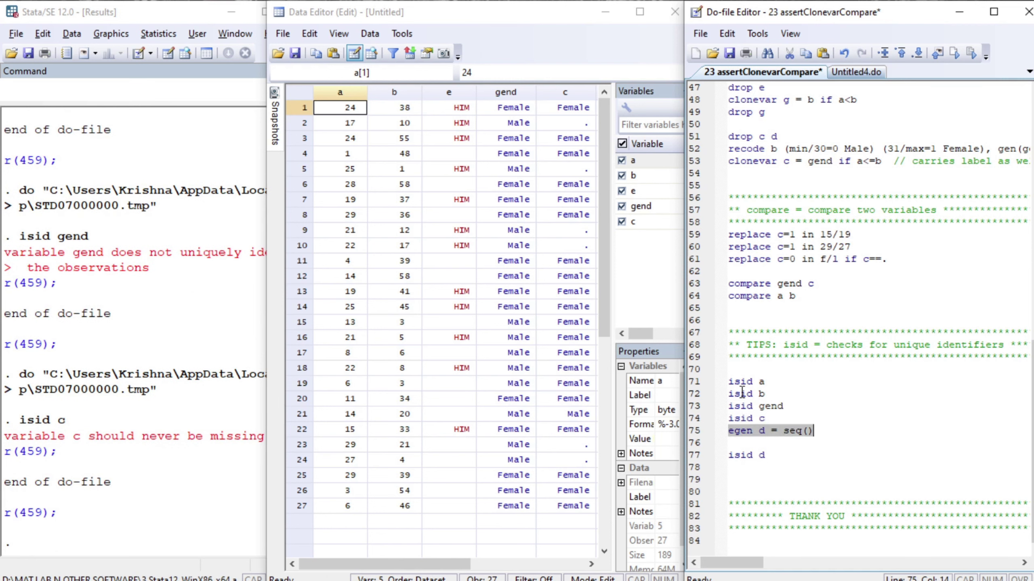
key(ctrl+d)
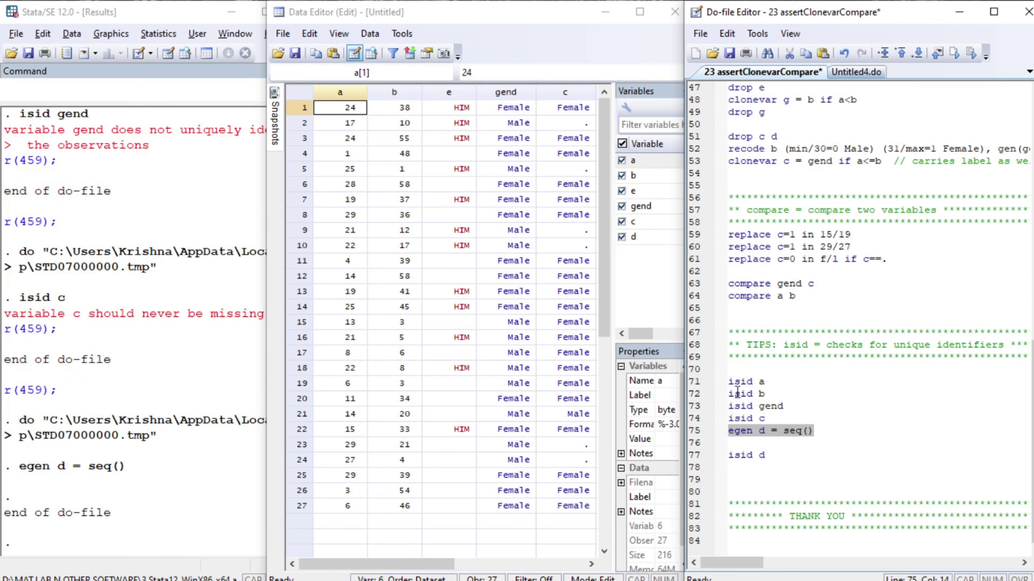
drag(394, 565, 455, 568)
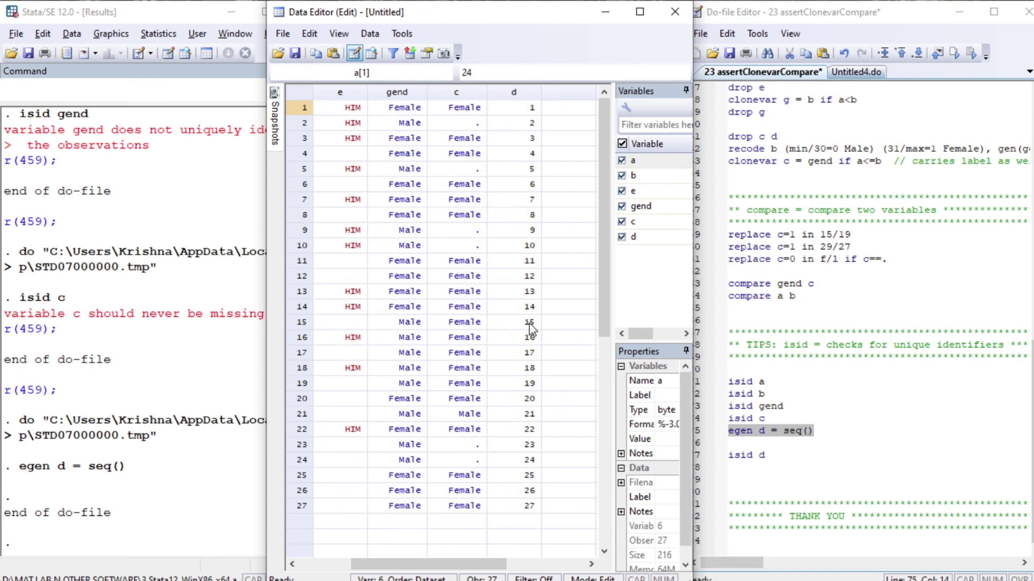
- Confirm with 'isid d' that d uniquely identifies every observation
click(748, 463)
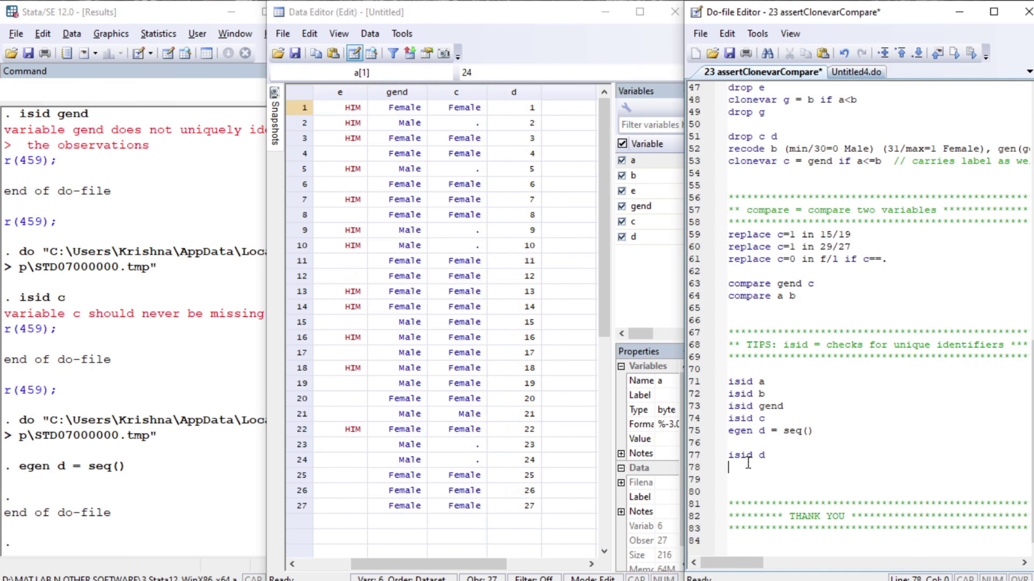
key(shift+End)
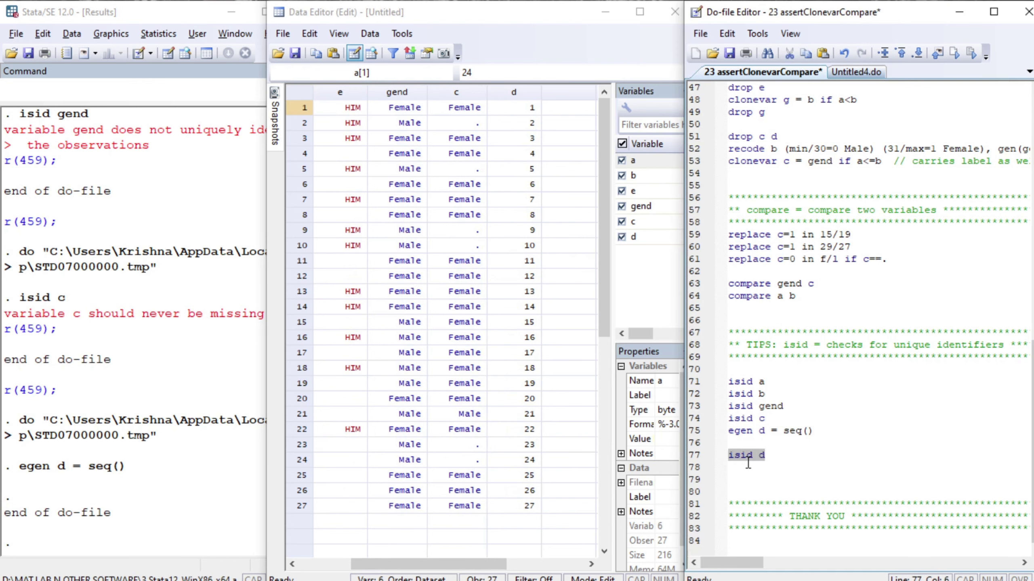
key(ctrl+d)
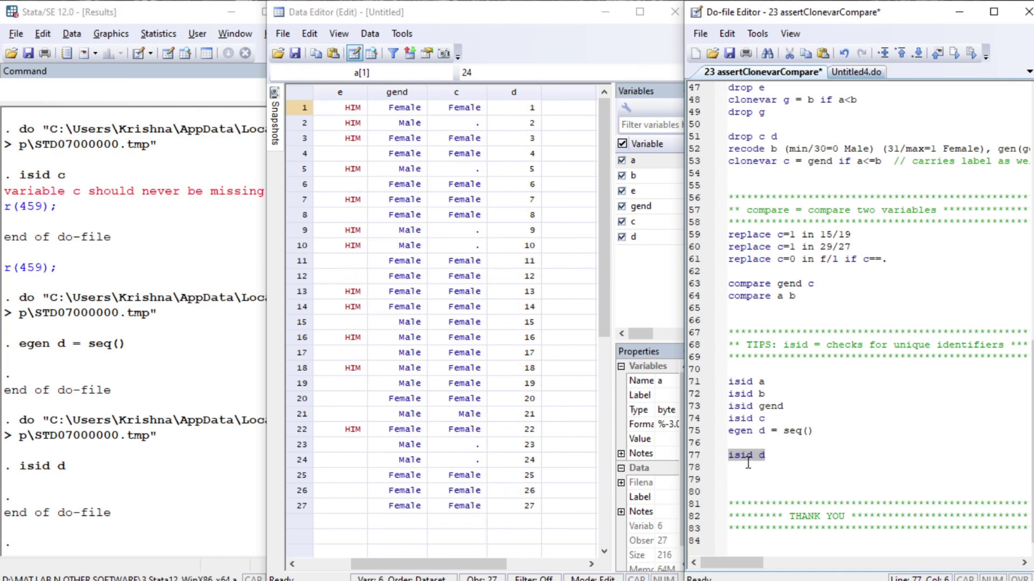
key(Home)
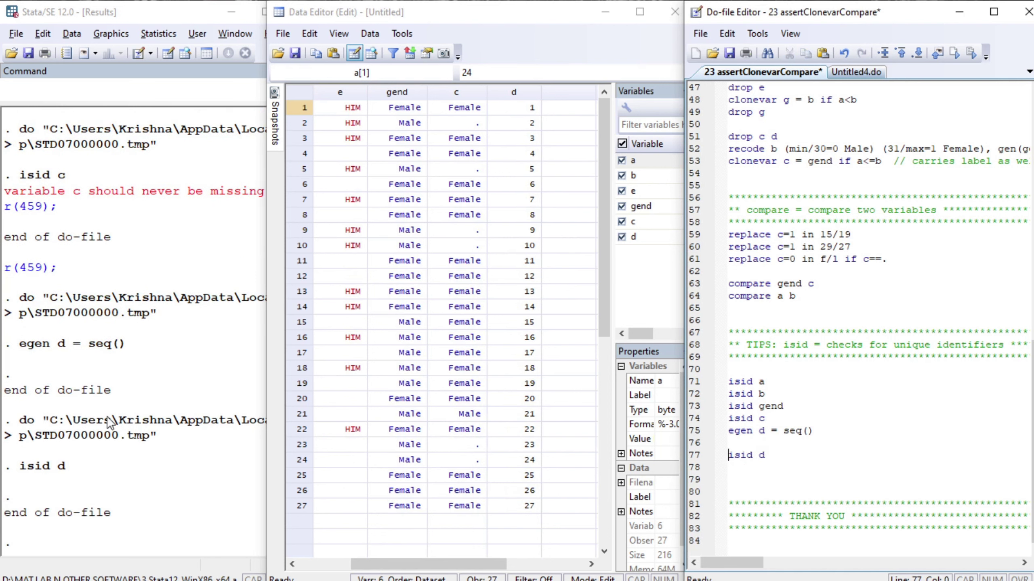
click(748, 481)
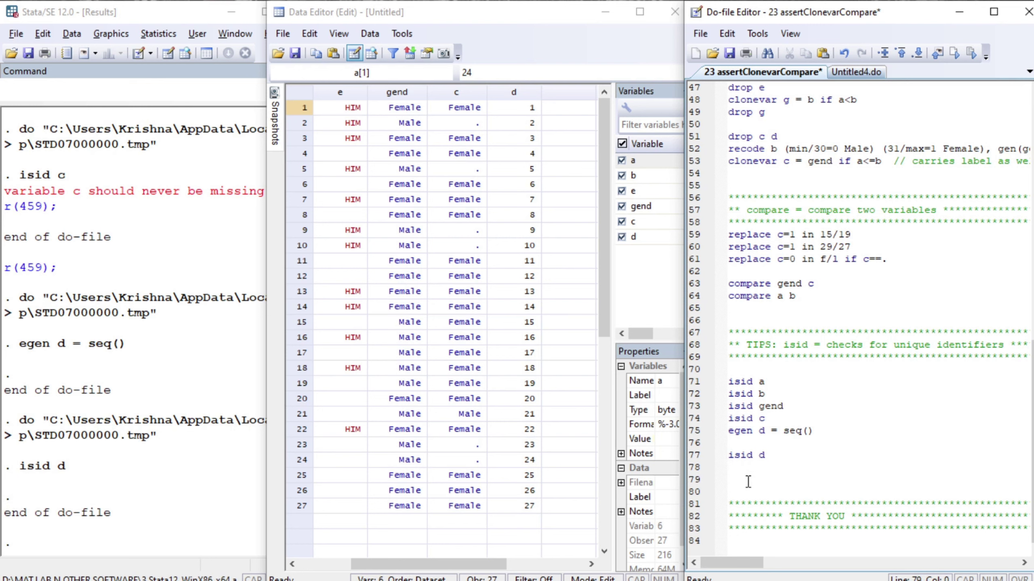